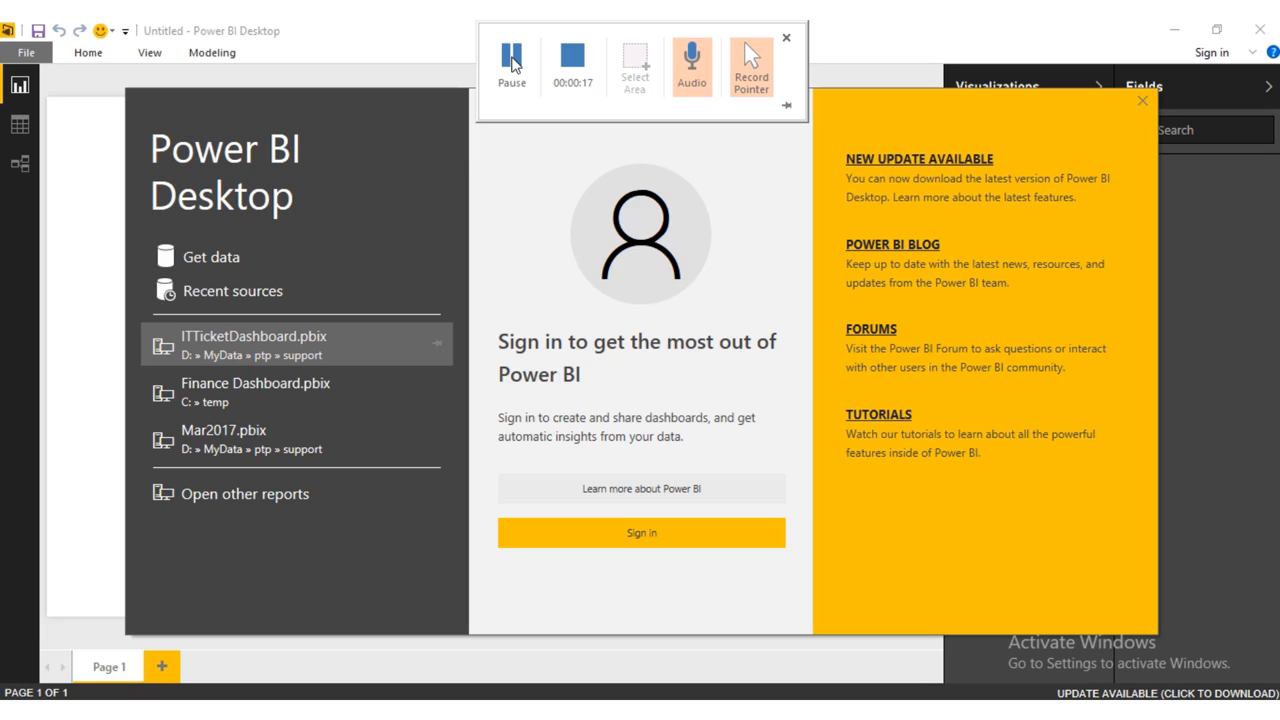
pyautogui.click(512, 62)
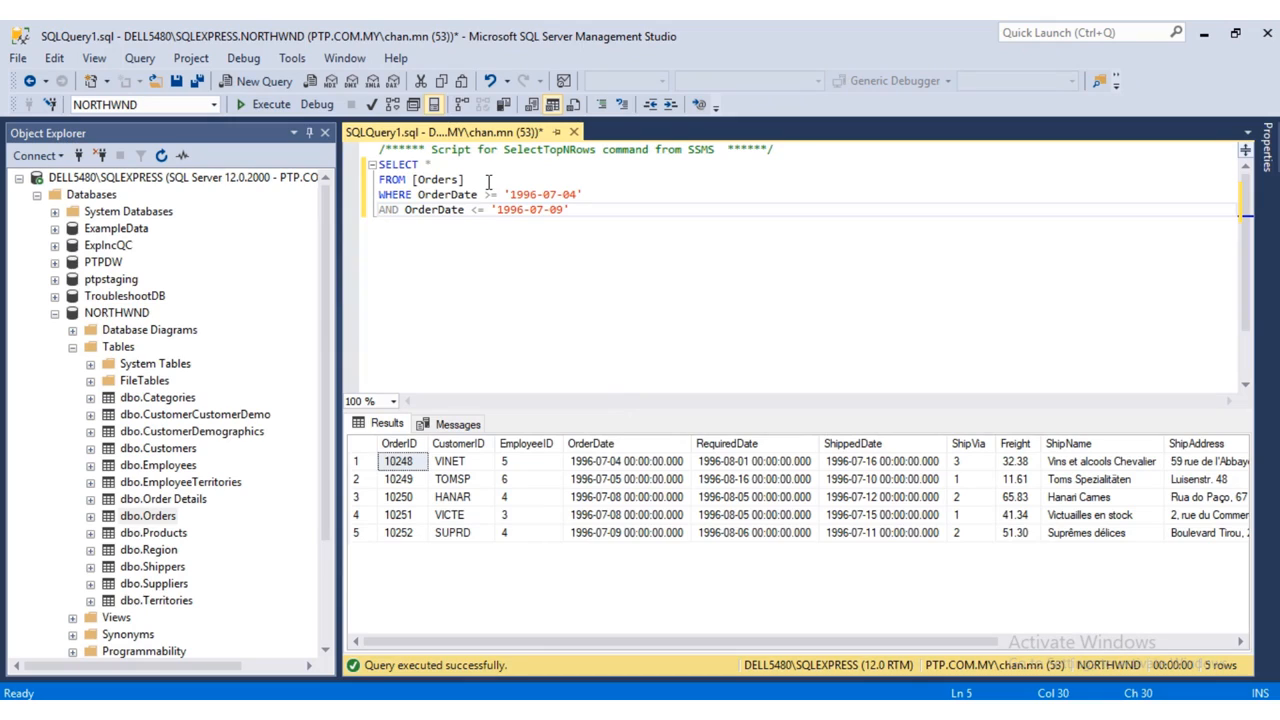
# Run only the SELECT * FROM [Orders] part of the query, without its OrderDate conditions.
pyautogui.moveTo(465, 180); pyautogui.dragTo(381, 172)
pyautogui.click(265, 104)
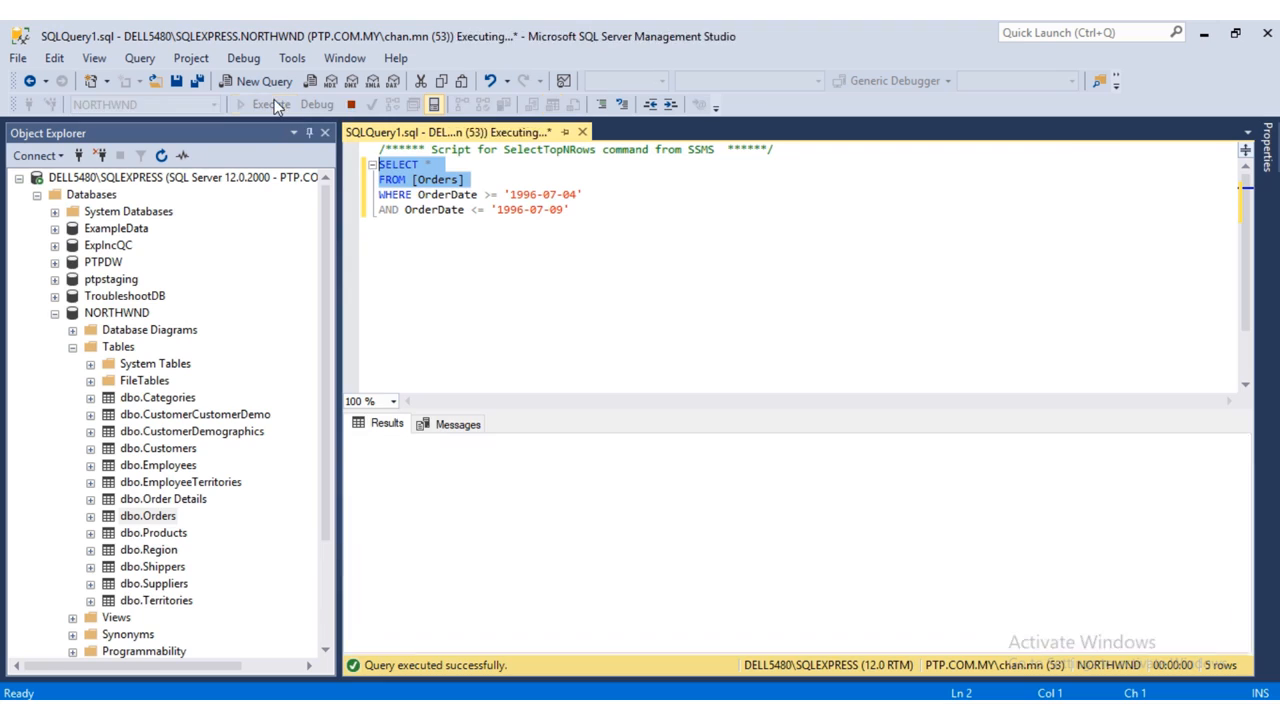
# Copy the full Orders query from SELECT through both OrderDate conditions, leaving out the comment line above it.
pyautogui.click(575, 210)
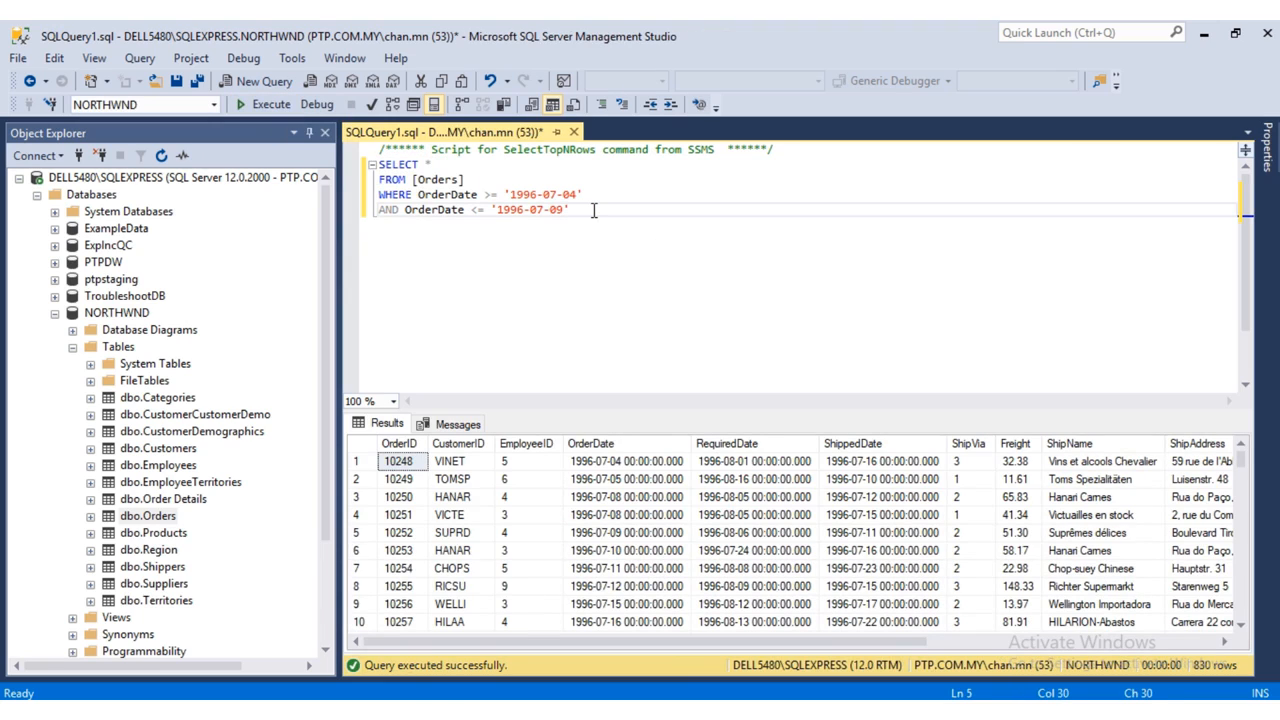
pyautogui.moveTo(594, 210); pyautogui.dragTo(362, 173)
pyautogui.hotkey('ctrl', 'c')
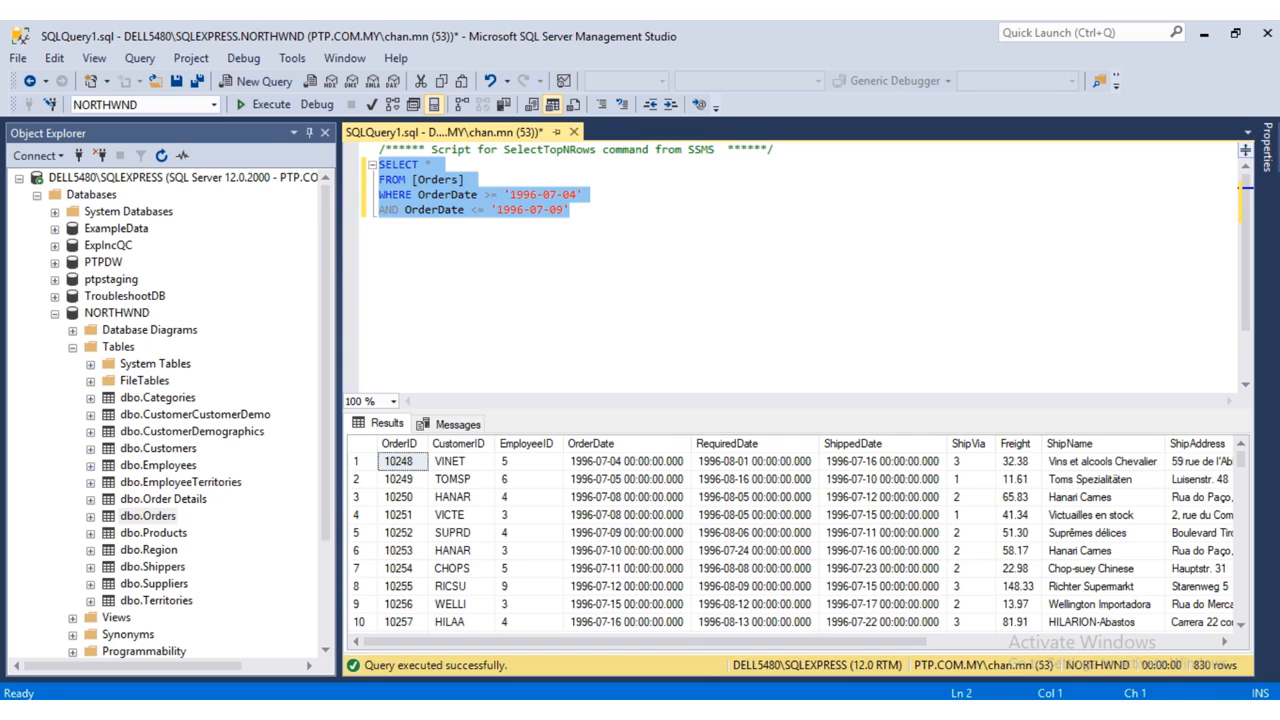
# Switch to Power BI Desktop and start a new data connection to a SQL Server database.
pyautogui.click(696, 711)
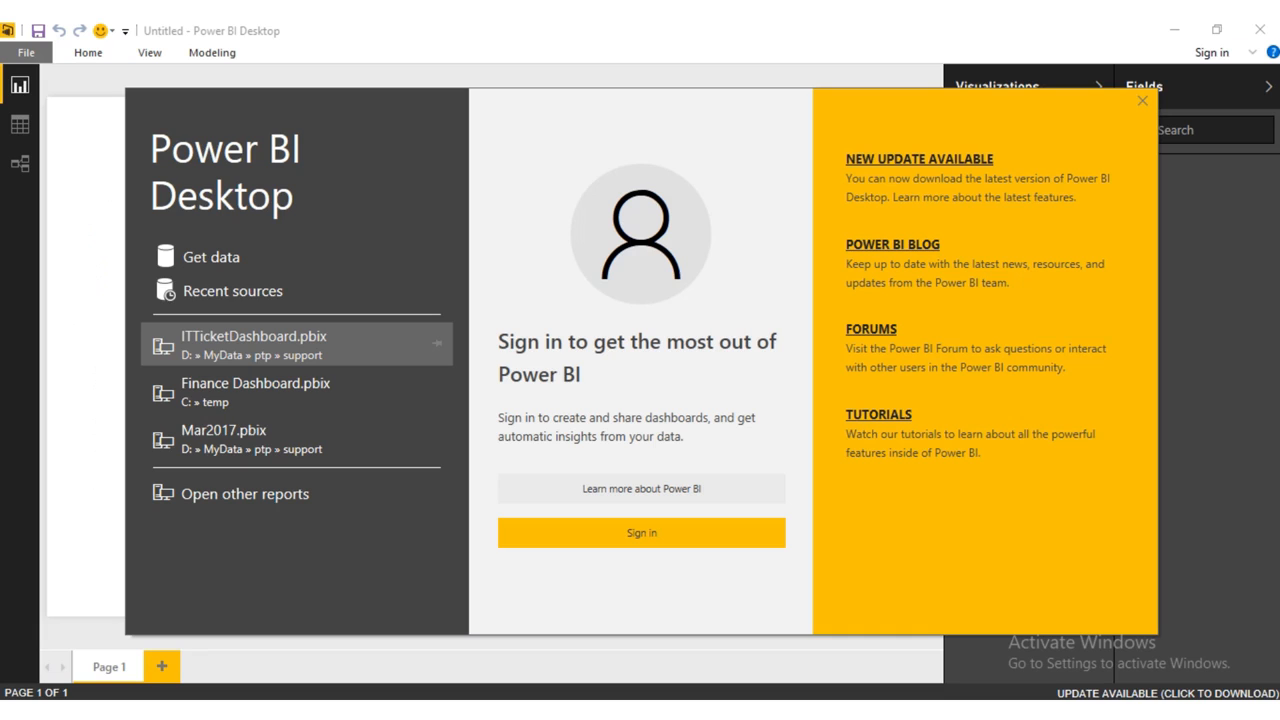
pyautogui.click(229, 262)
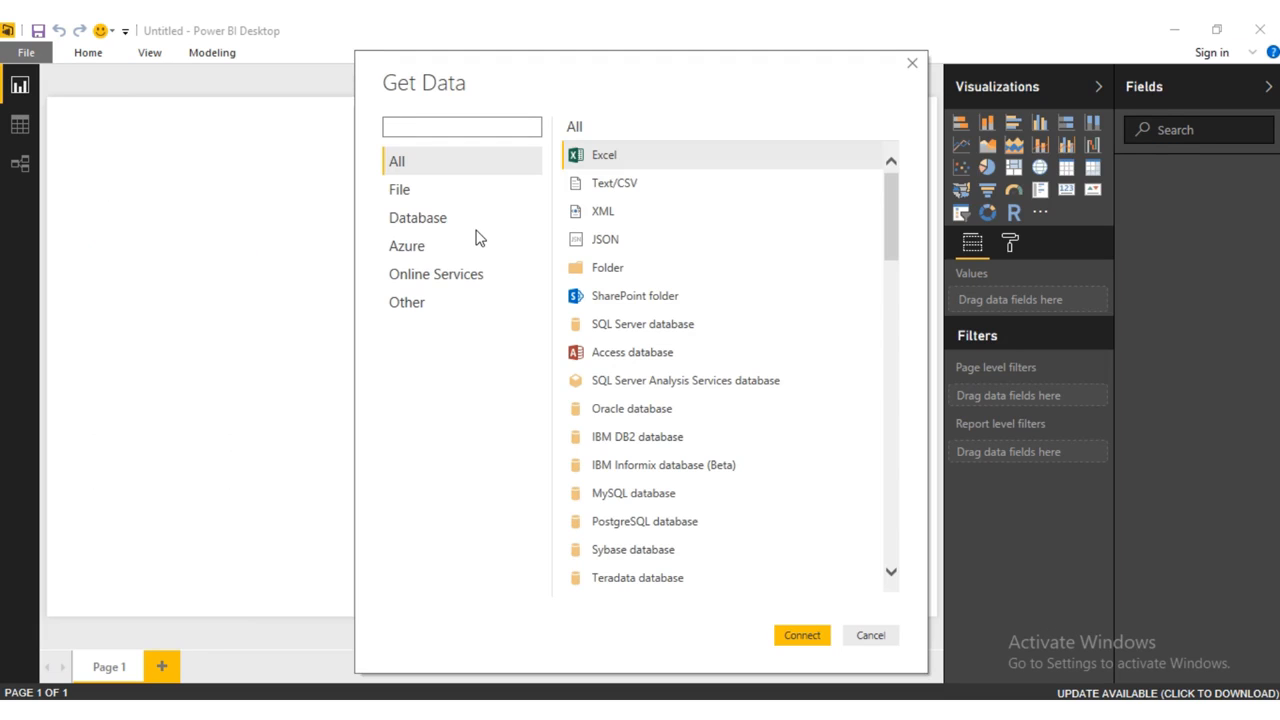
pyautogui.click(432, 220)
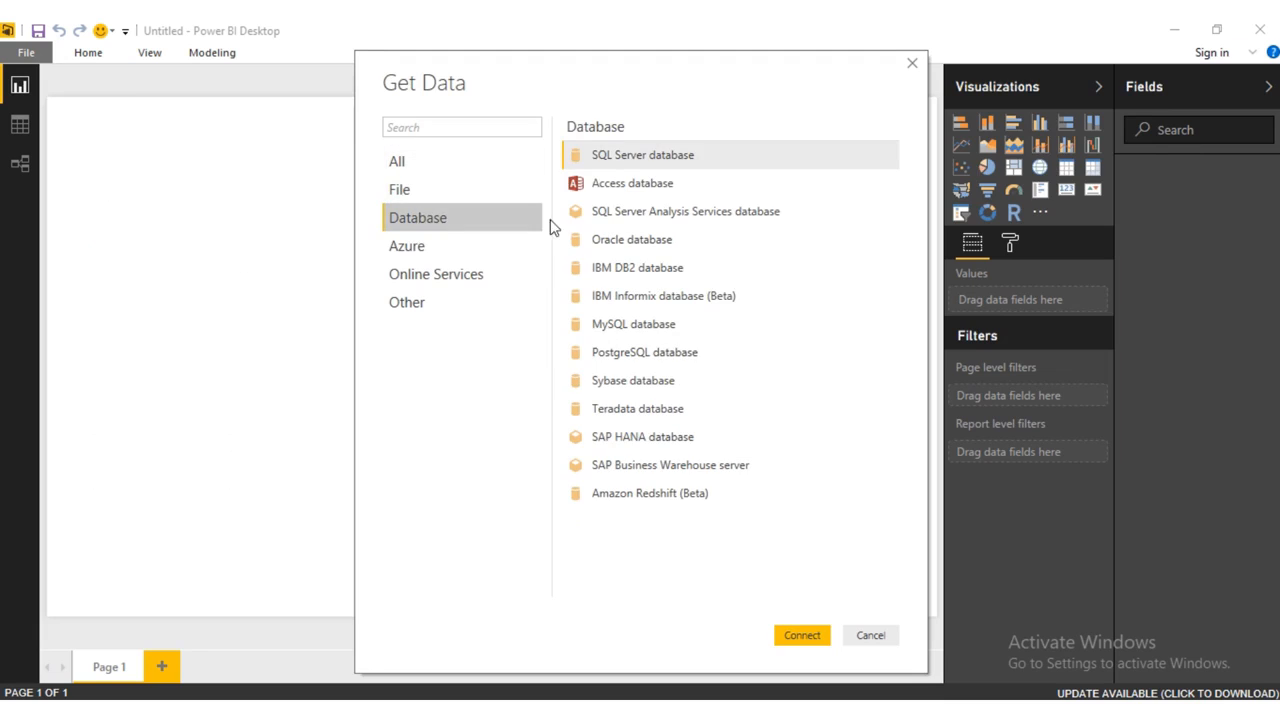
pyautogui.click(640, 163)
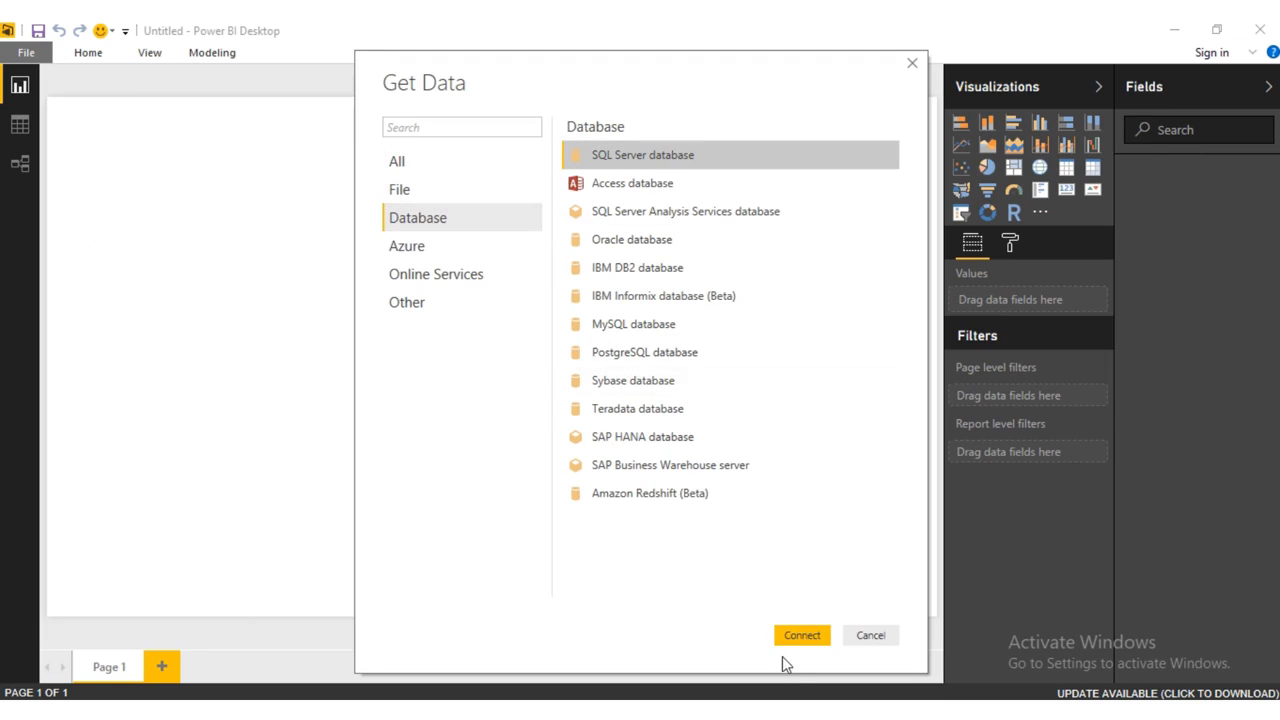
pyautogui.click(812, 640)
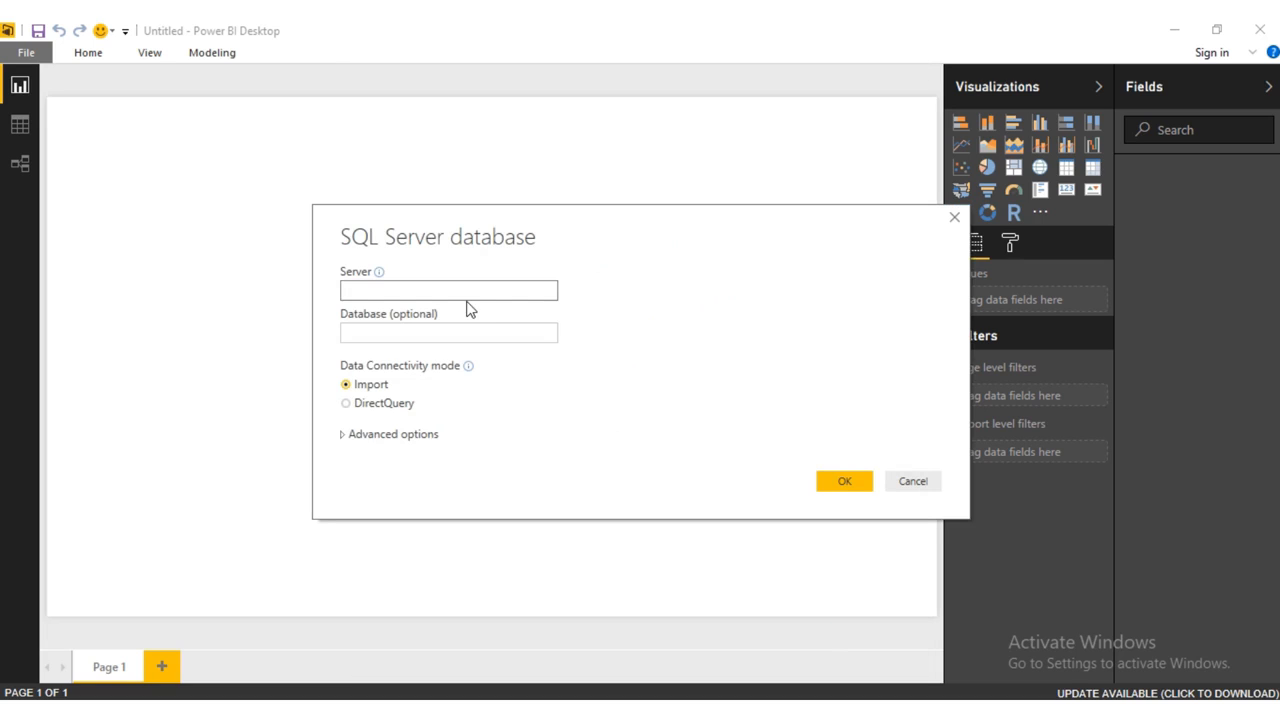
# Set the connection's server to localhost and its database to NORTHWND.
pyautogui.write('localhost')
pyautogui.click(437, 326)
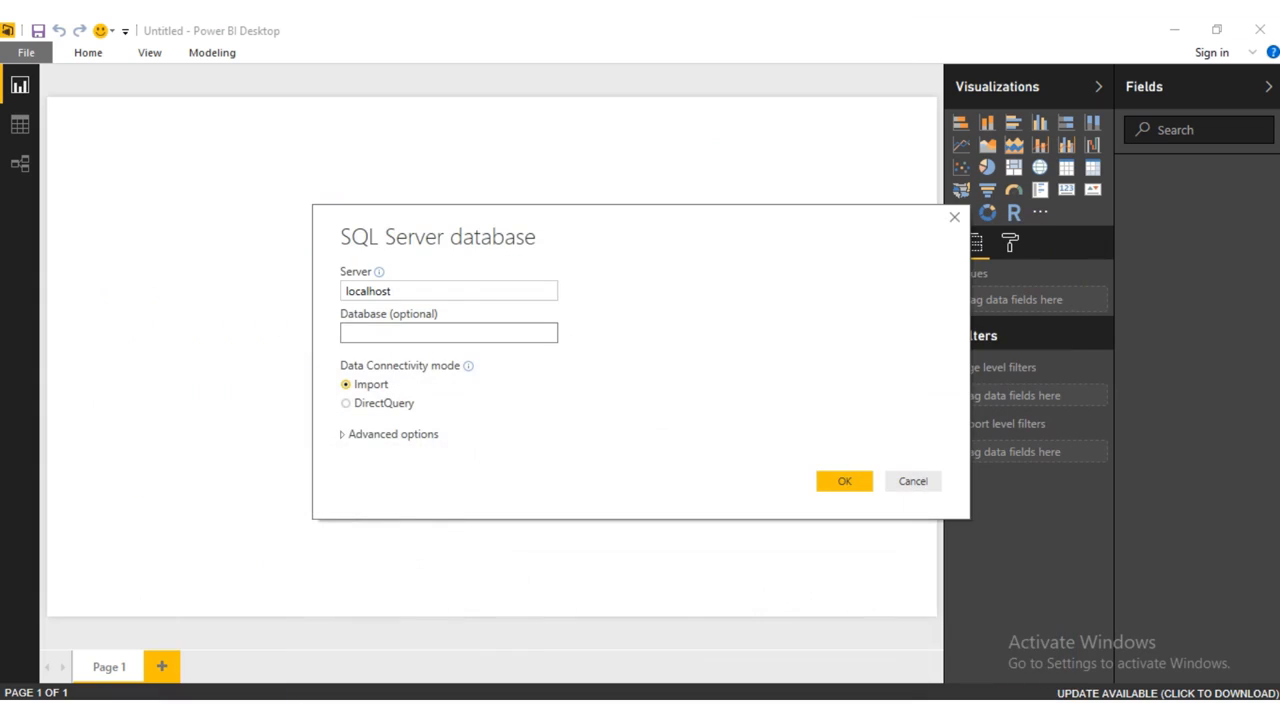
pyautogui.write('NORTHWND')
# Paste the copied Orders query as the connection's SQL statement in the advanced options and accept the connection settings.
pyautogui.click(345, 436)
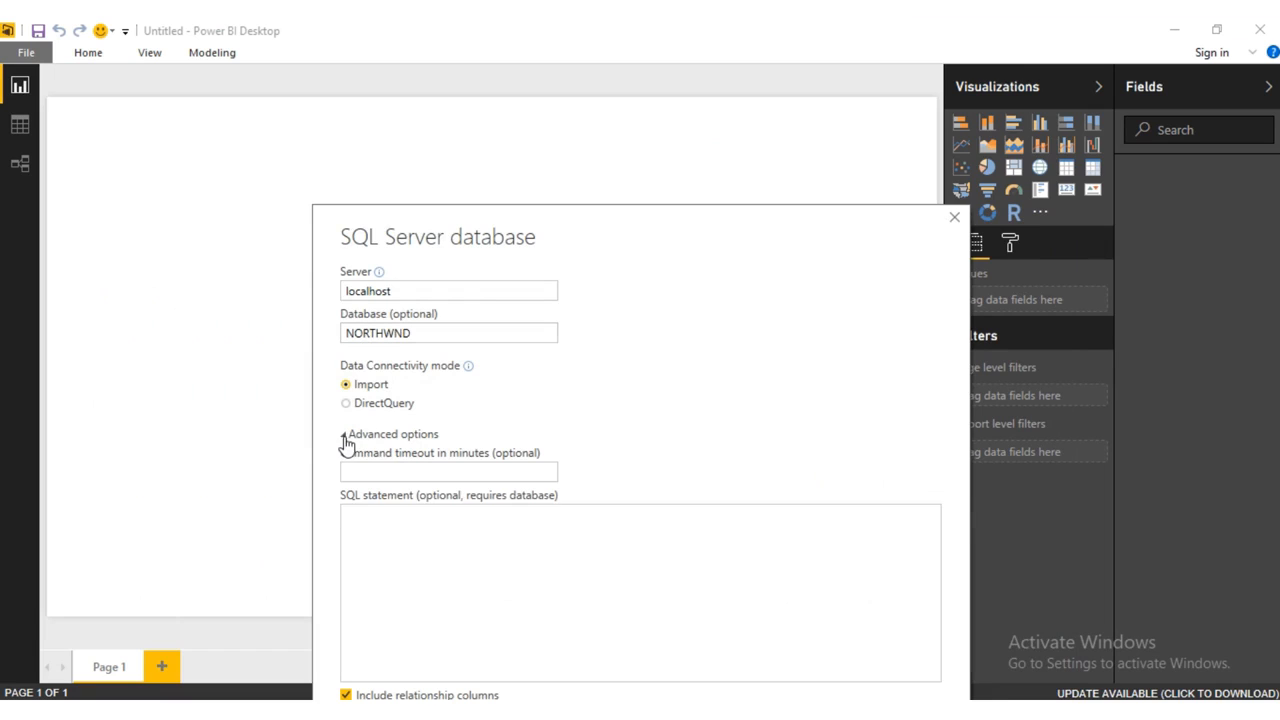
pyautogui.click(409, 530)
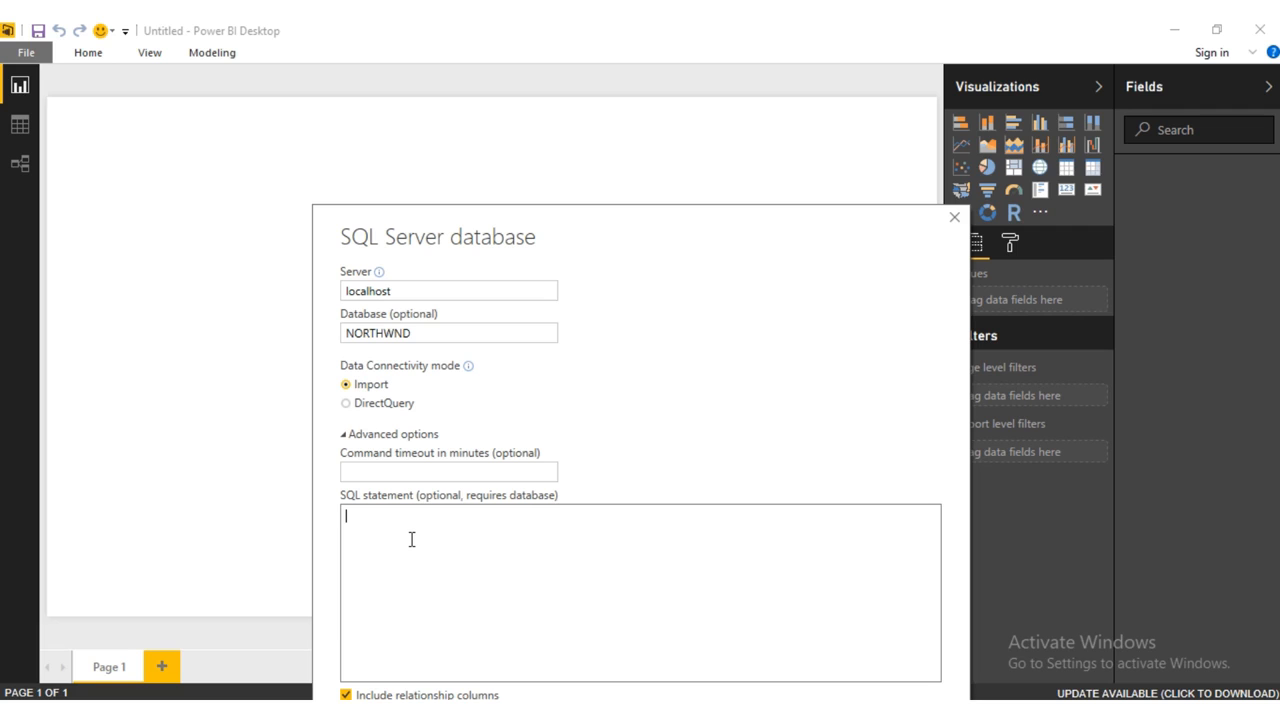
pyautogui.hotkey('ctrl', 'v')
pyautogui.moveTo(569, 211); pyautogui.dragTo(580, 94)
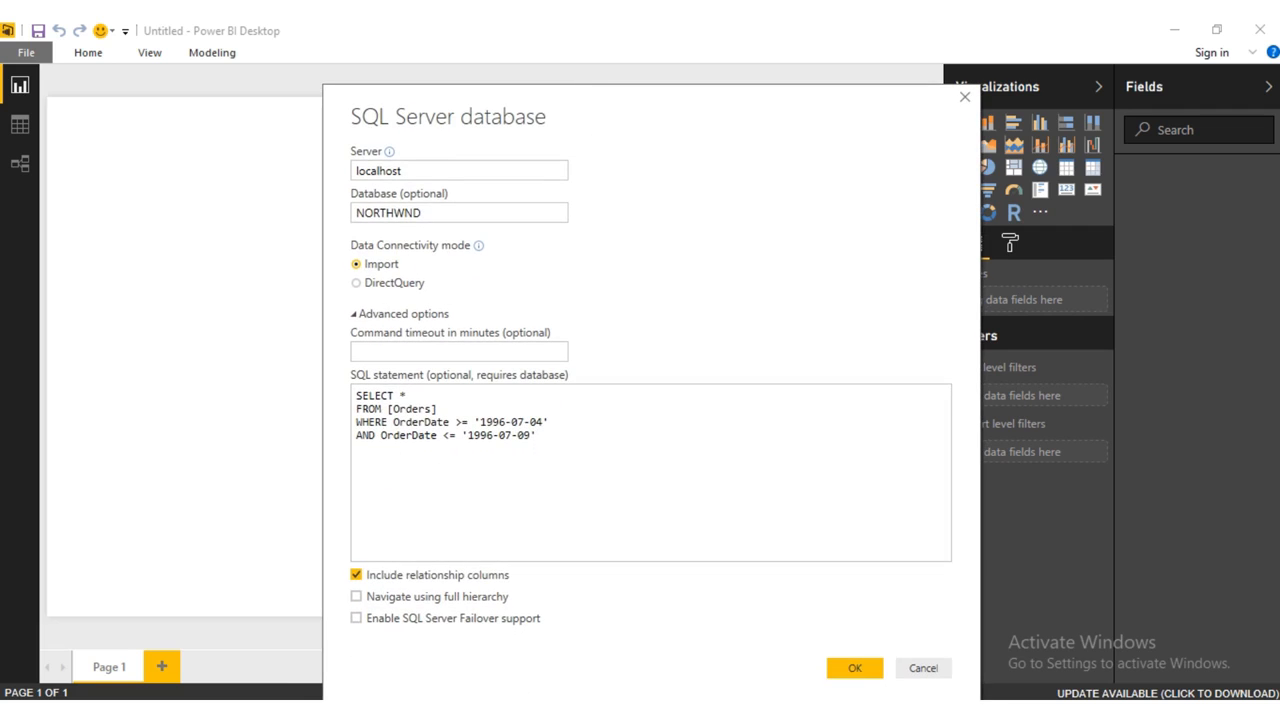
pyautogui.click(855, 680)
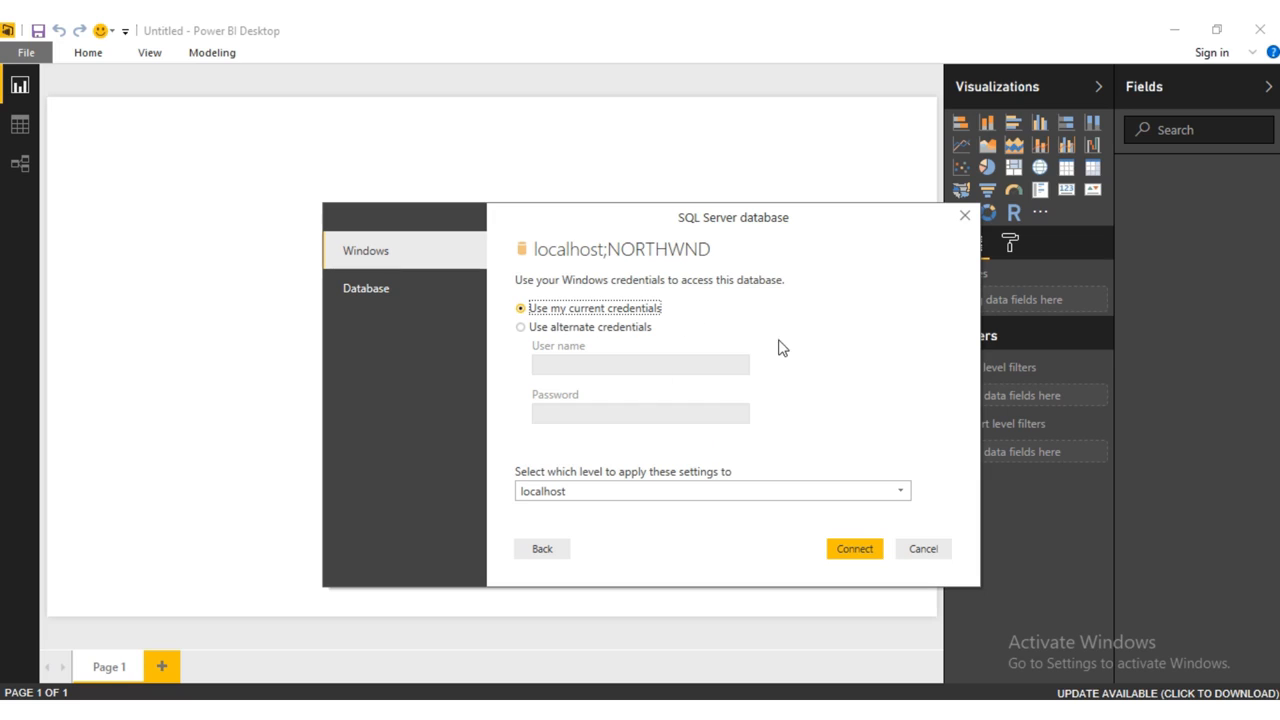
# Connect to NORTHWND with the current Windows credentials and load the previewed query result into the report.
pyautogui.click(853, 549)
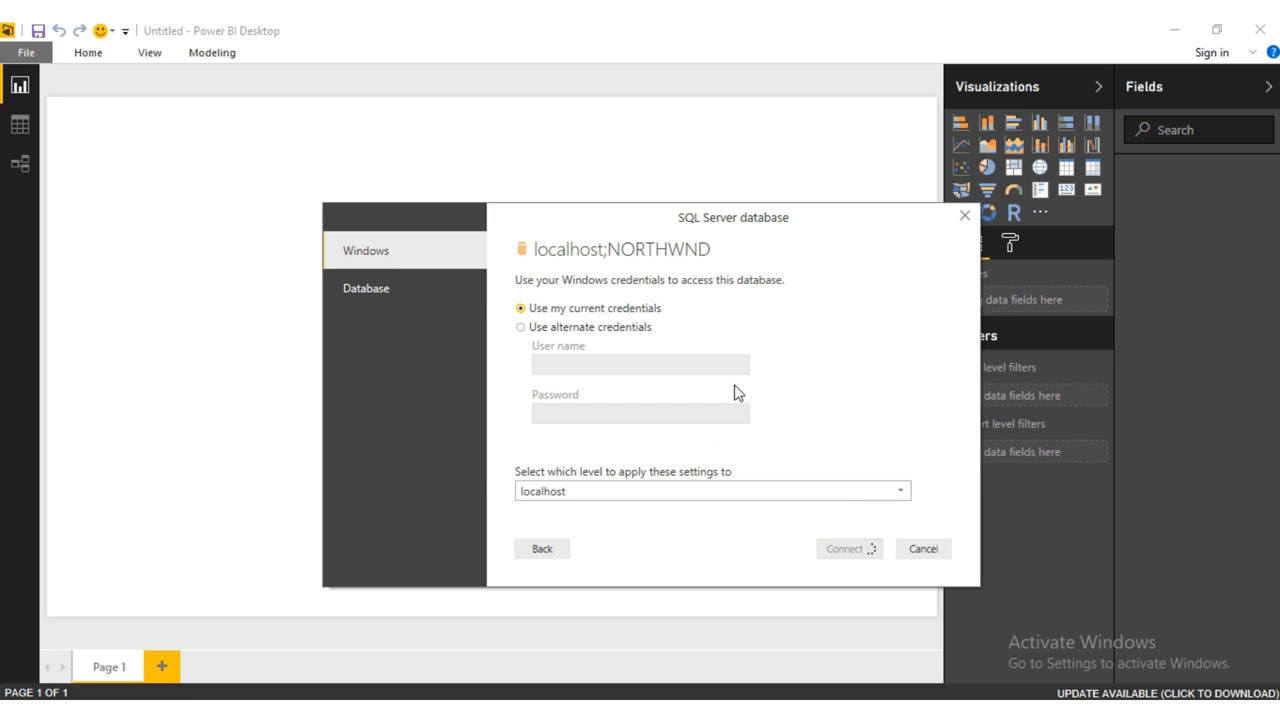
pyautogui.click(740, 444)
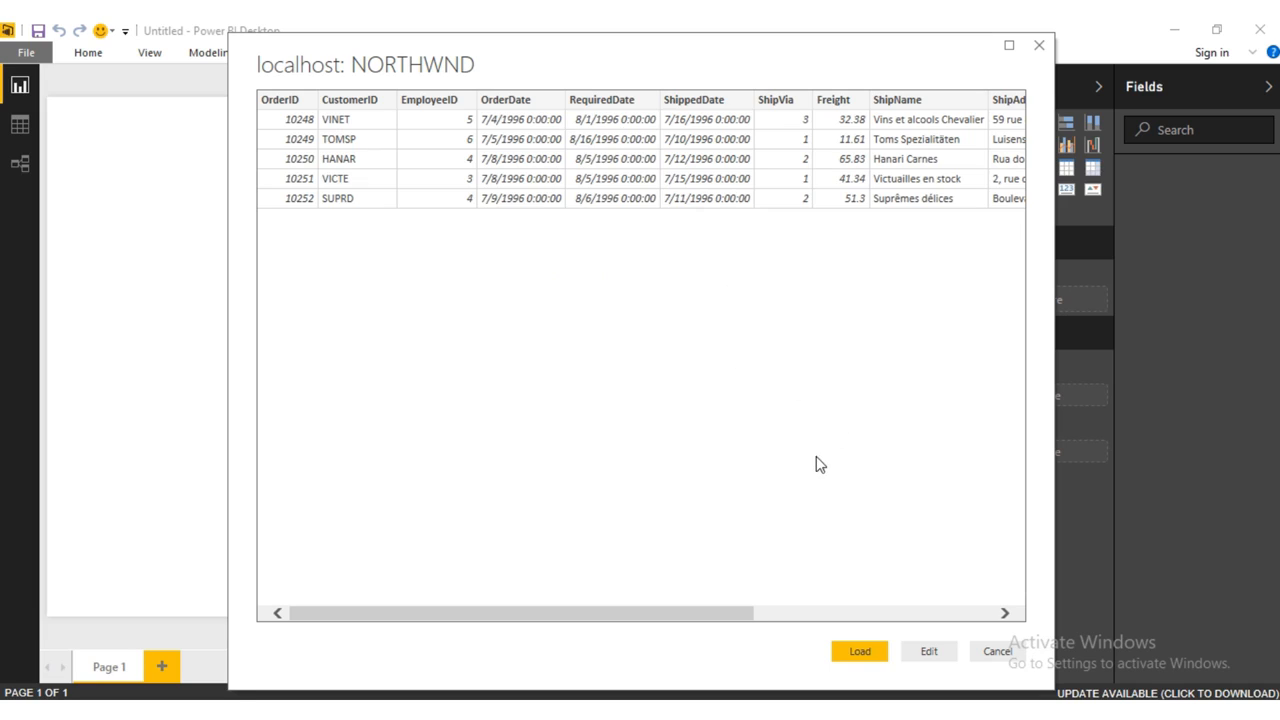
pyautogui.click(859, 651)
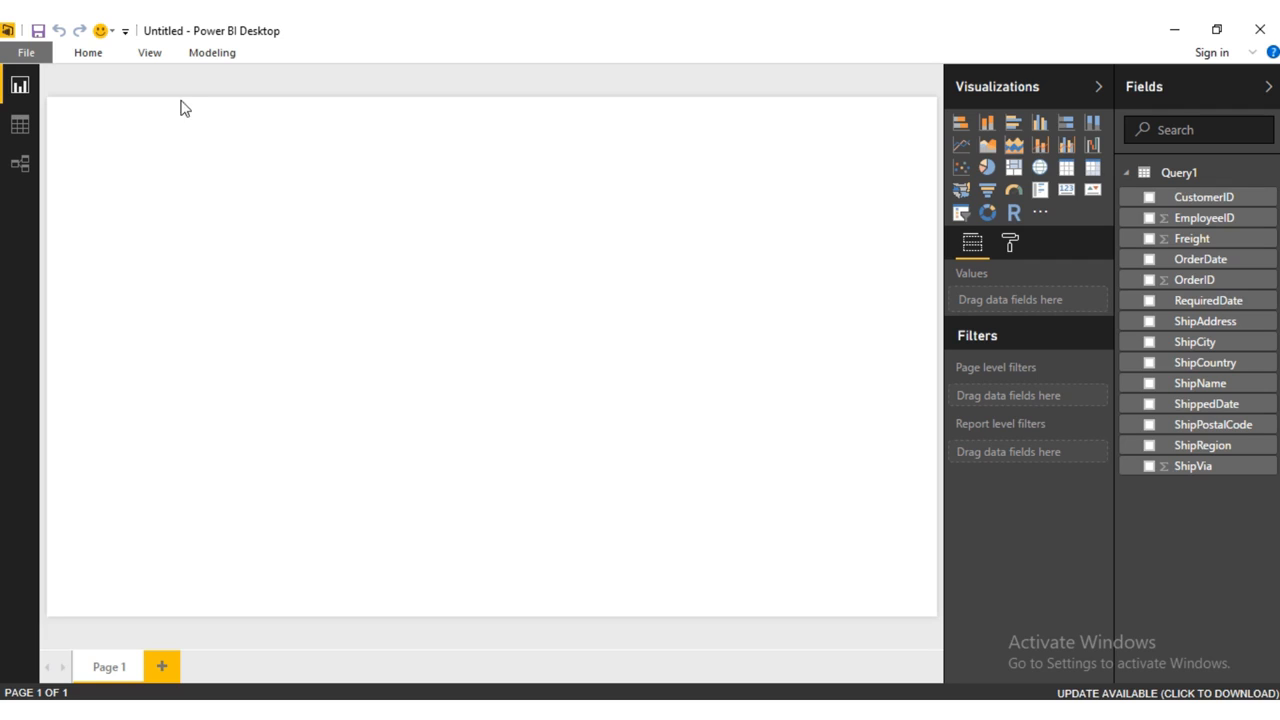
# Open the Query Editor for the loaded Orders query.
pyautogui.click(95, 56)
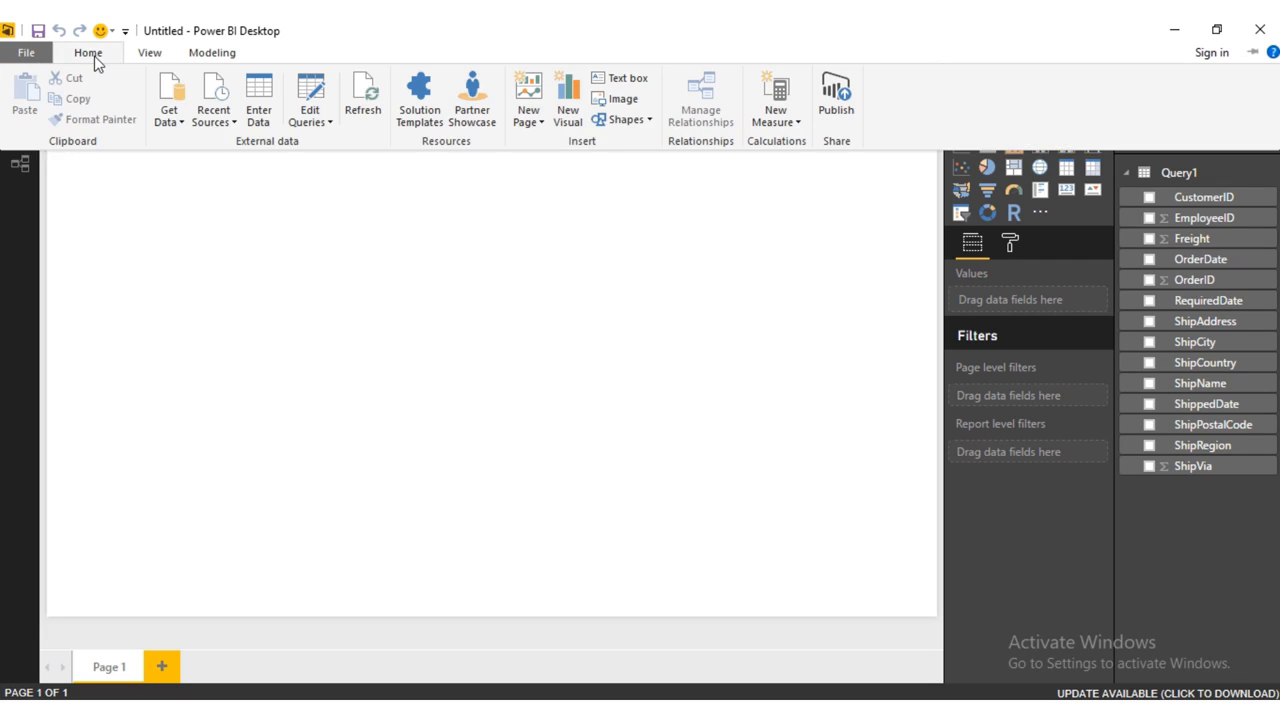
pyautogui.click(310, 121)
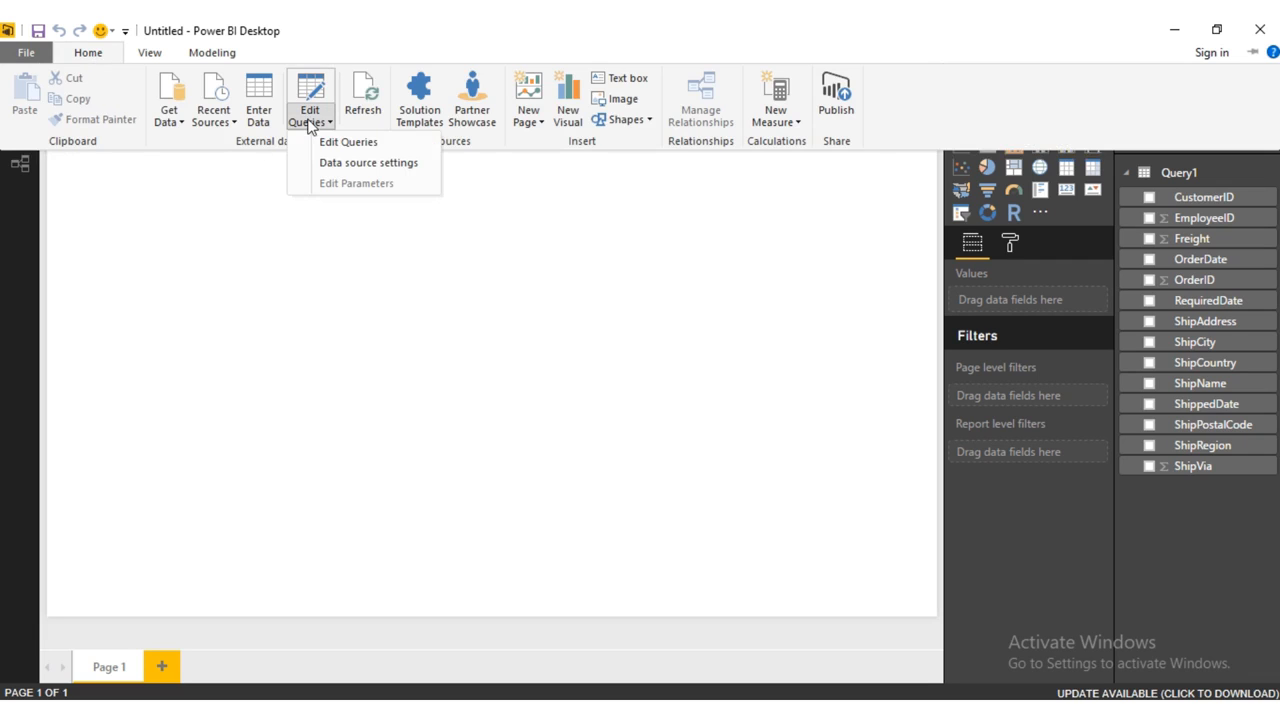
pyautogui.click(345, 145)
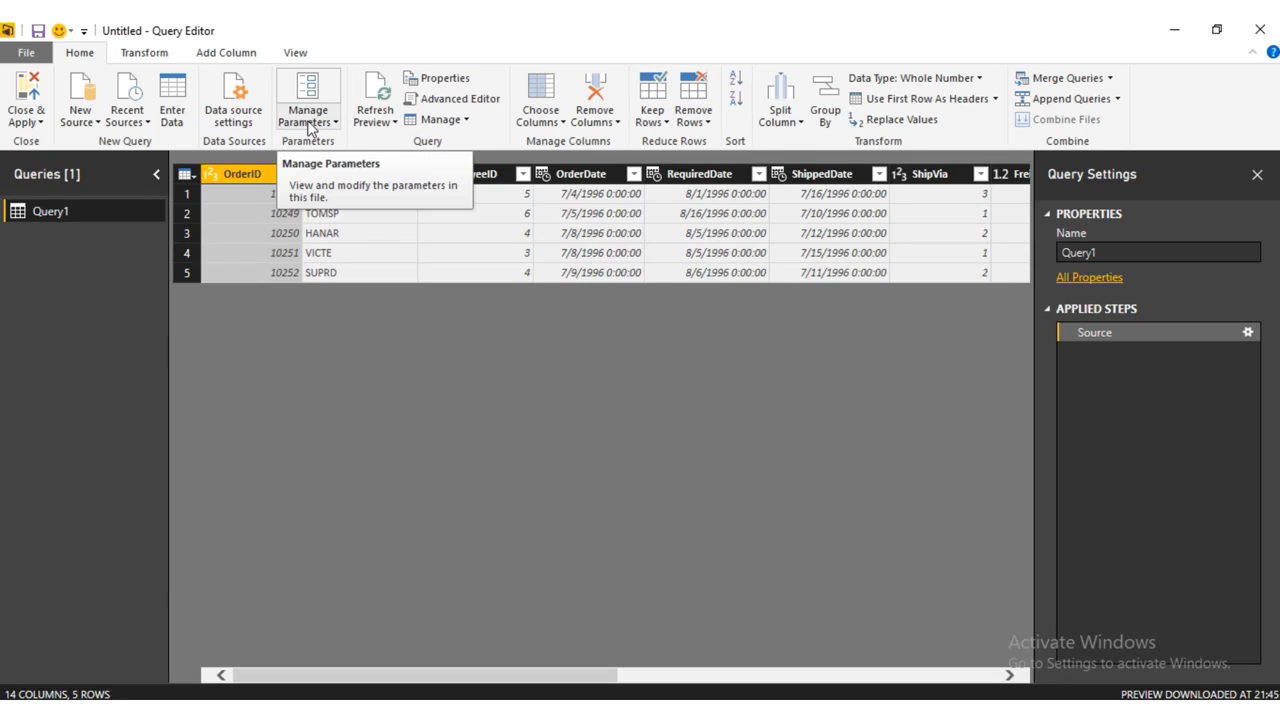
# Create a new parameter named StartDate of type Text with the current value 1996-07-04.
pyautogui.click(310, 121)
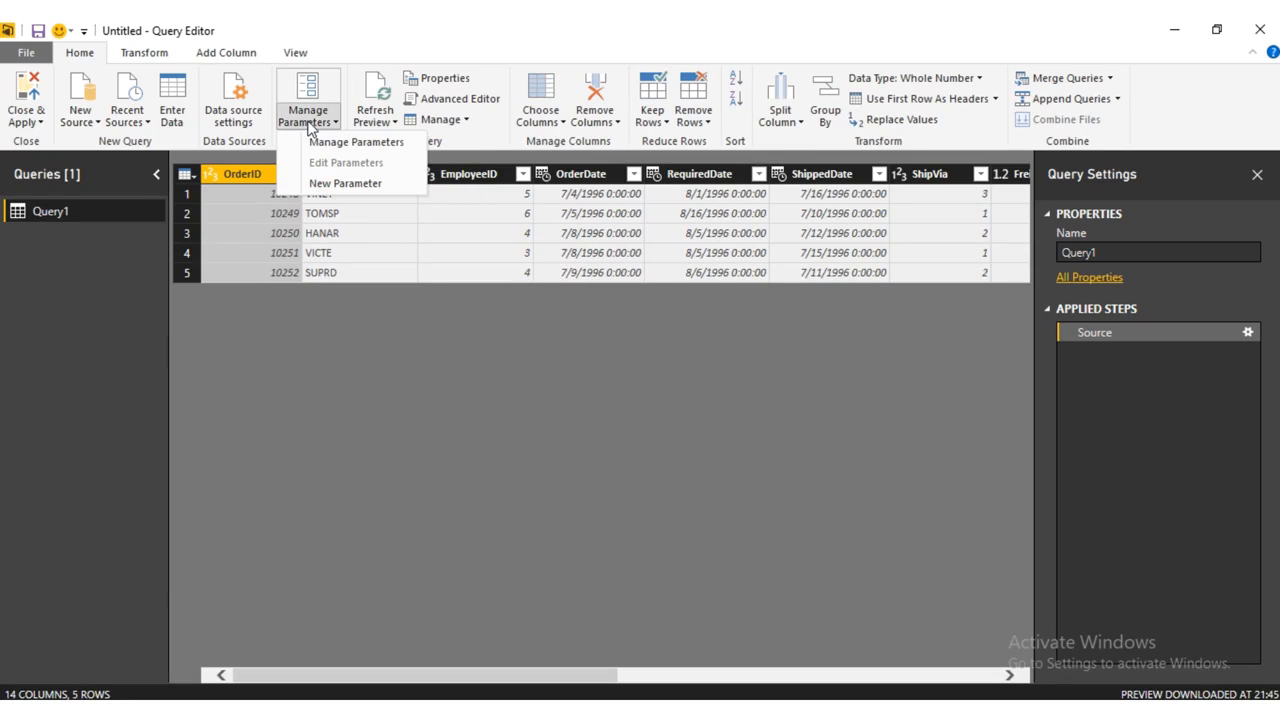
pyautogui.click(340, 185)
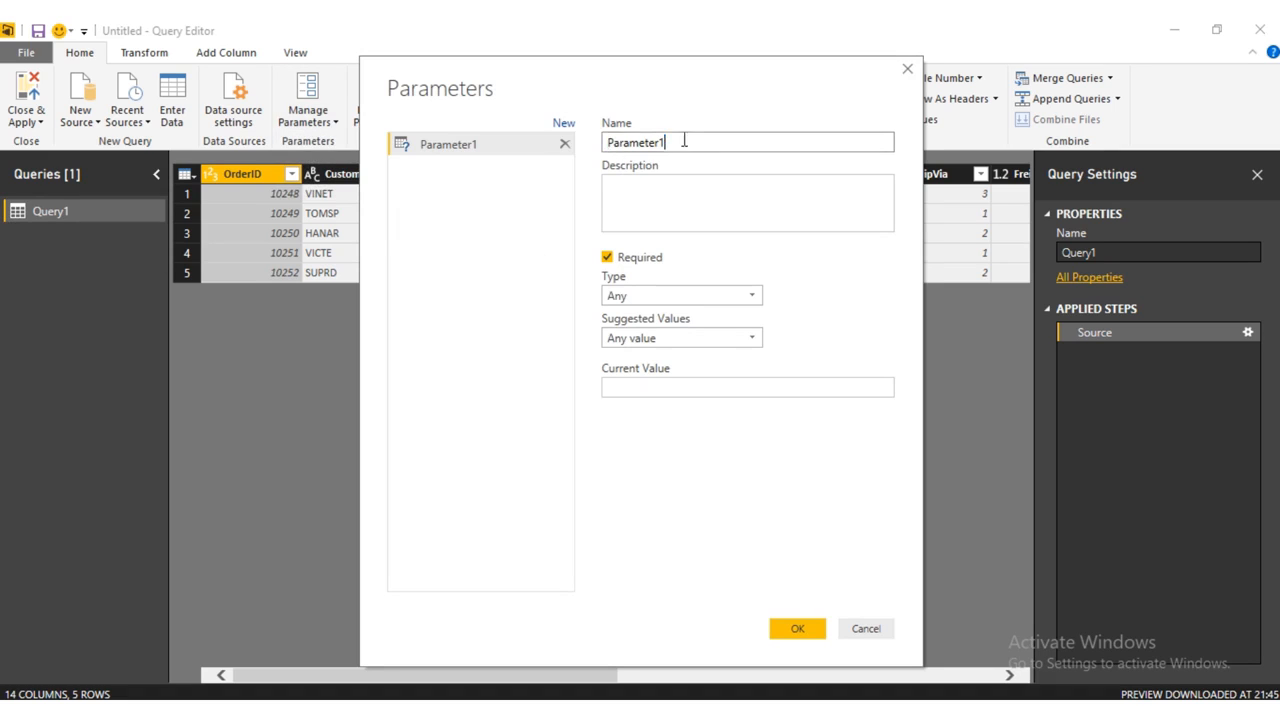
pyautogui.moveTo(684, 140); pyautogui.dragTo(528, 152)
pyautogui.write('StartDate')
pyautogui.click(685, 298)
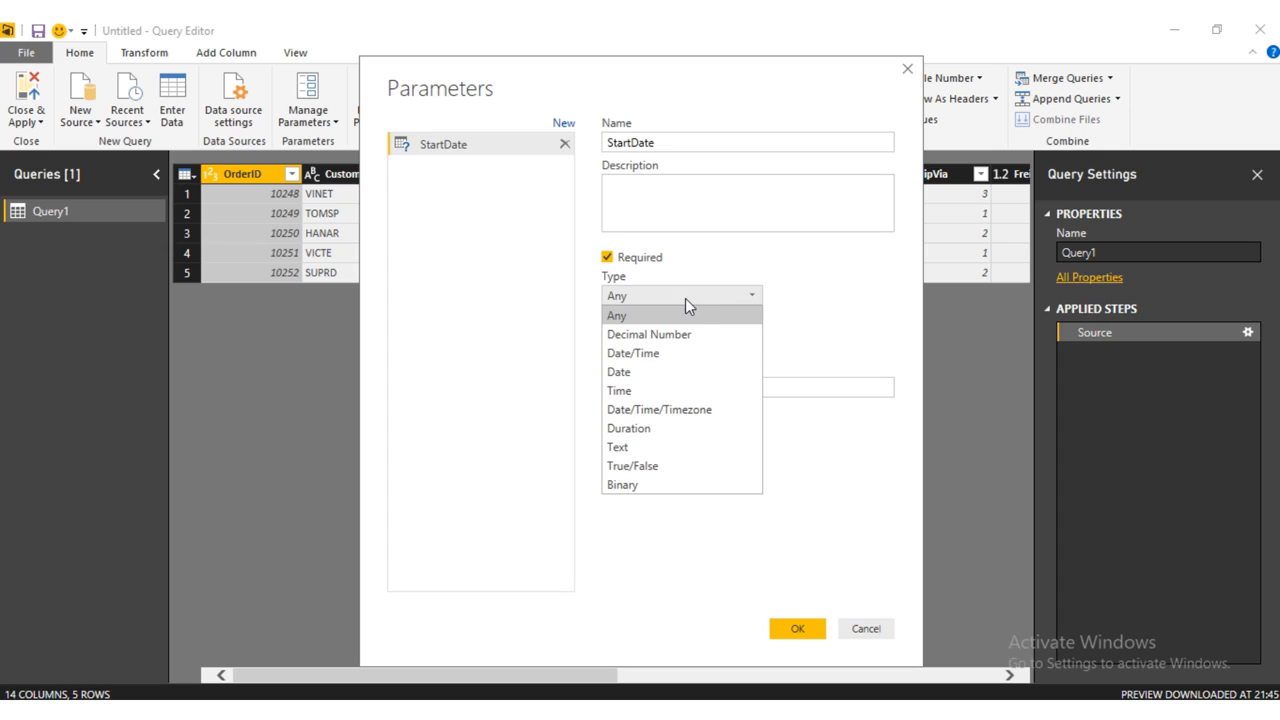
pyautogui.click(646, 448)
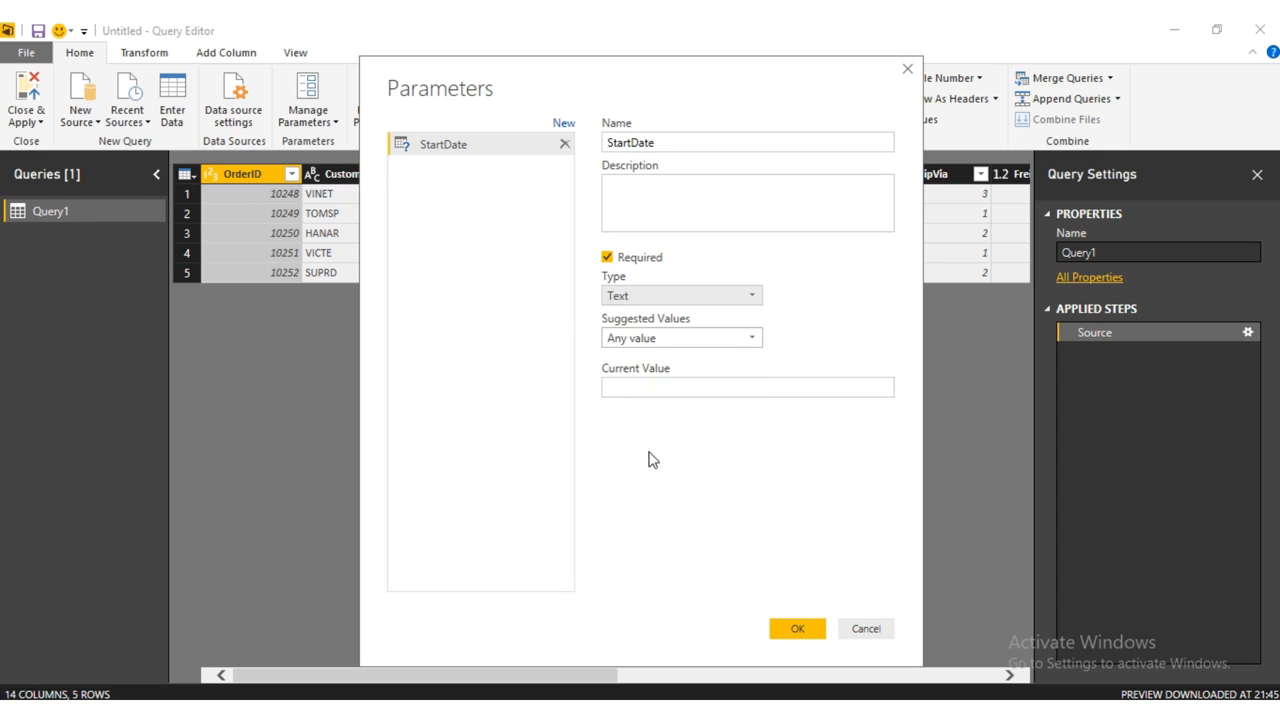
pyautogui.click(658, 386)
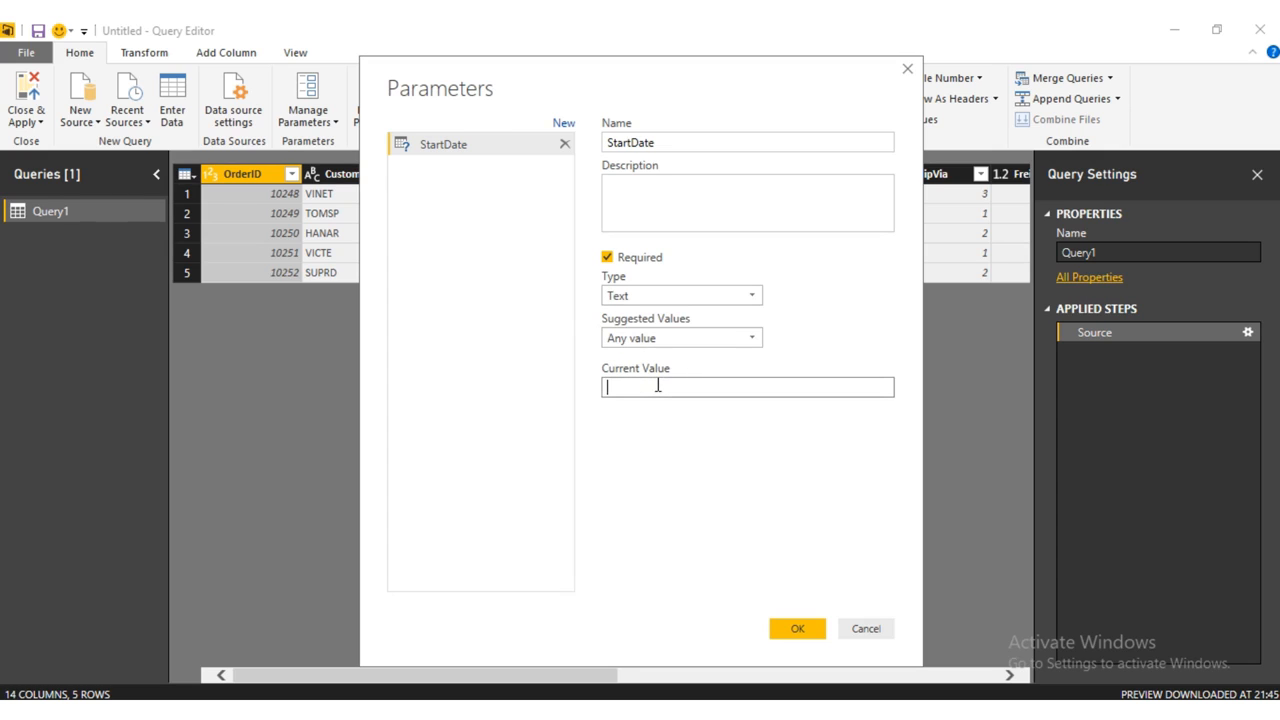
pyautogui.write('1996-07-04')
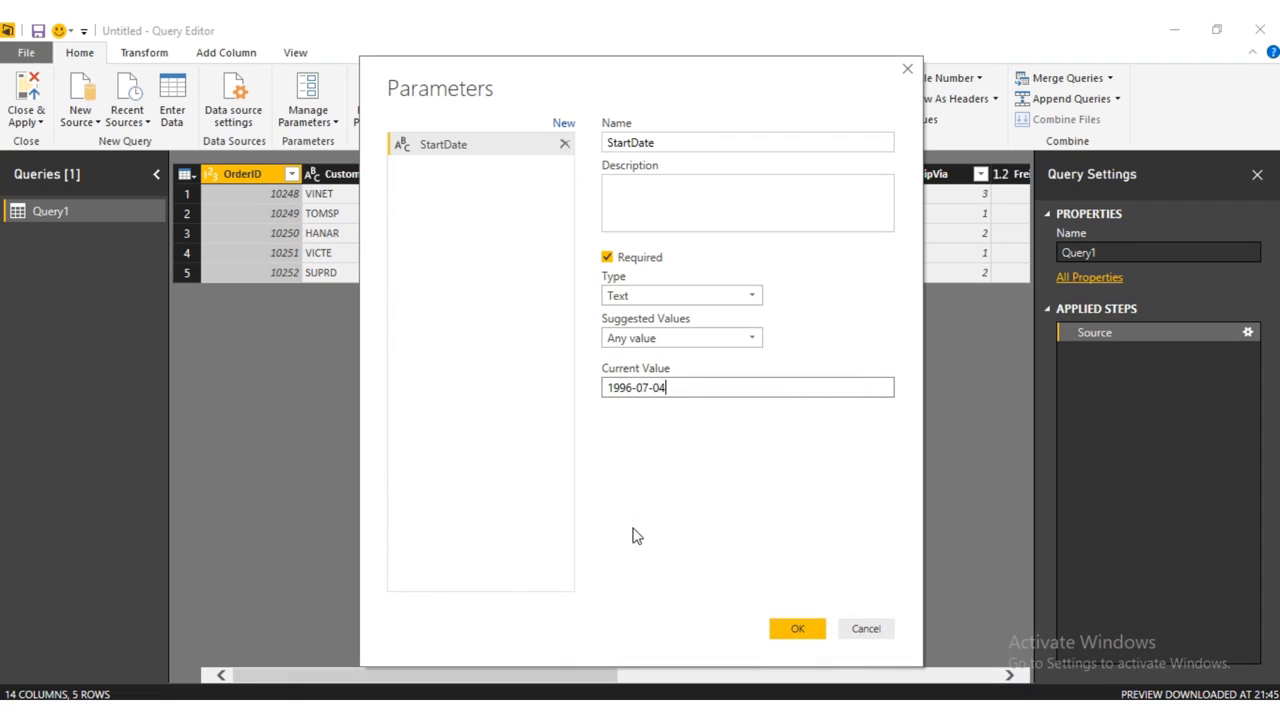
pyautogui.click(804, 629)
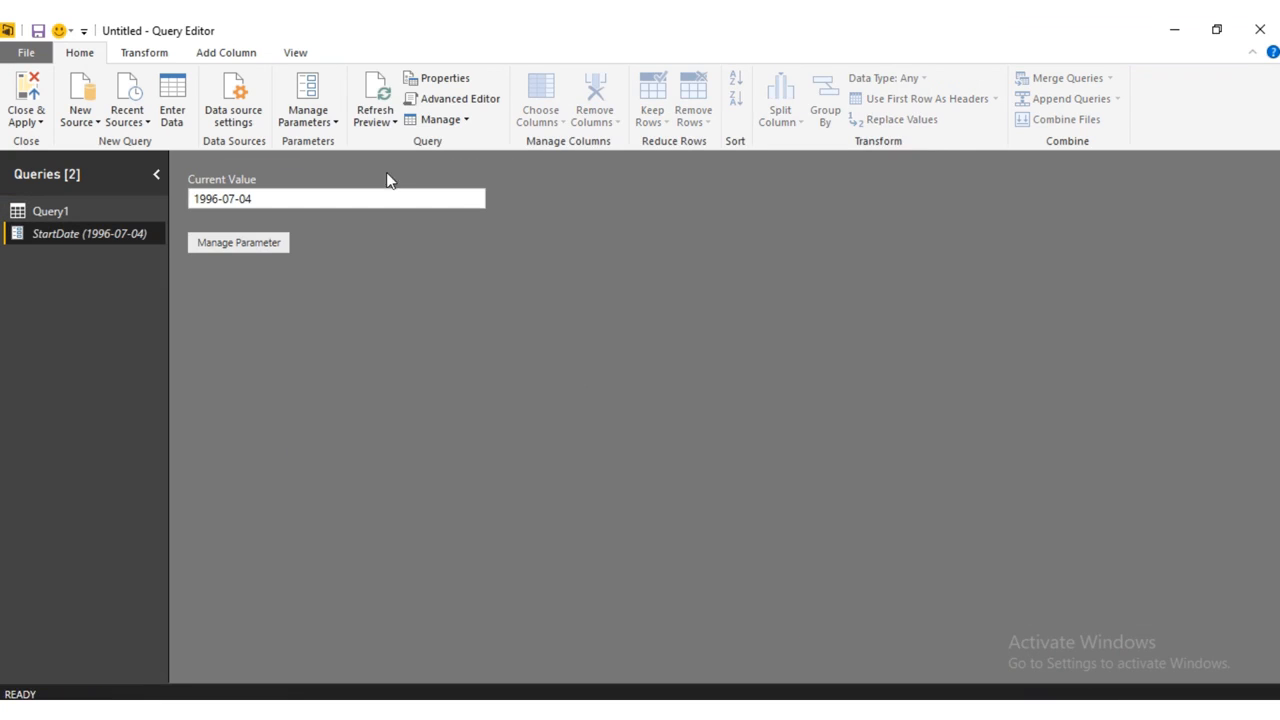
# Create a second parameter named EndDate of type Text with the current value 1996-07-05, and close and apply the query changes.
pyautogui.click(332, 122)
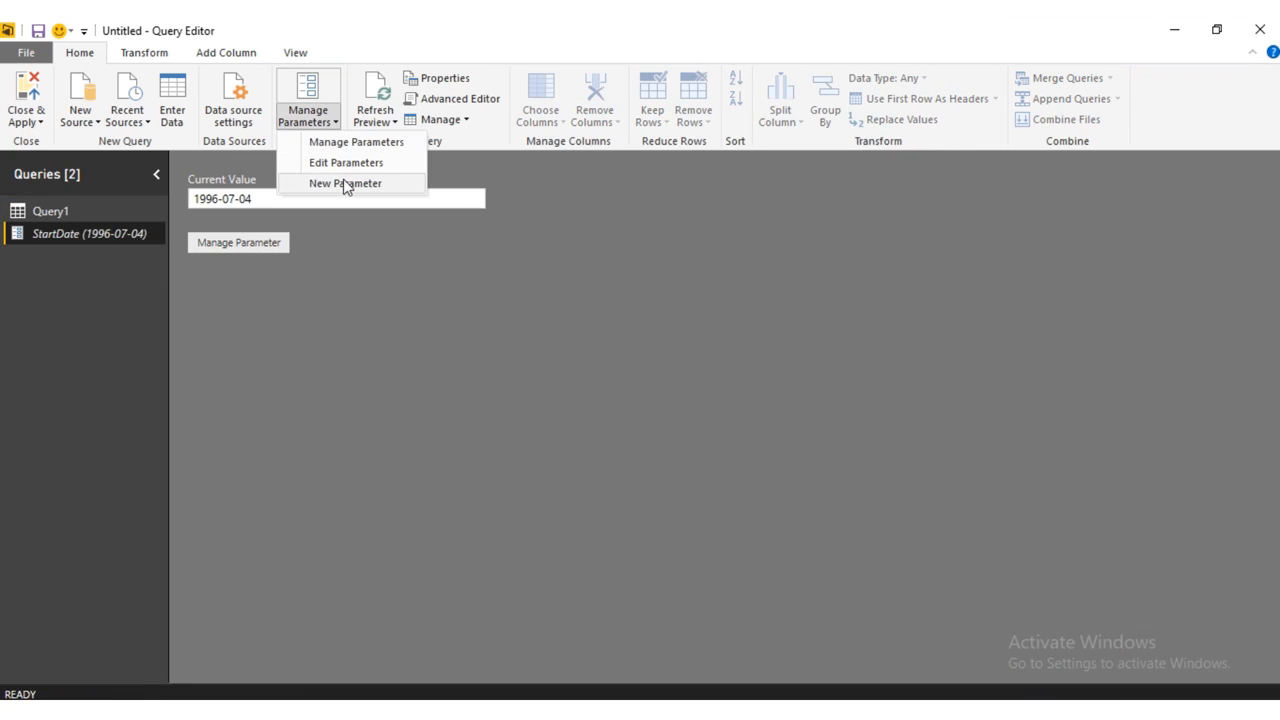
pyautogui.click(345, 184)
pyautogui.moveTo(684, 150); pyautogui.dragTo(563, 148)
pyautogui.write('EndDate')
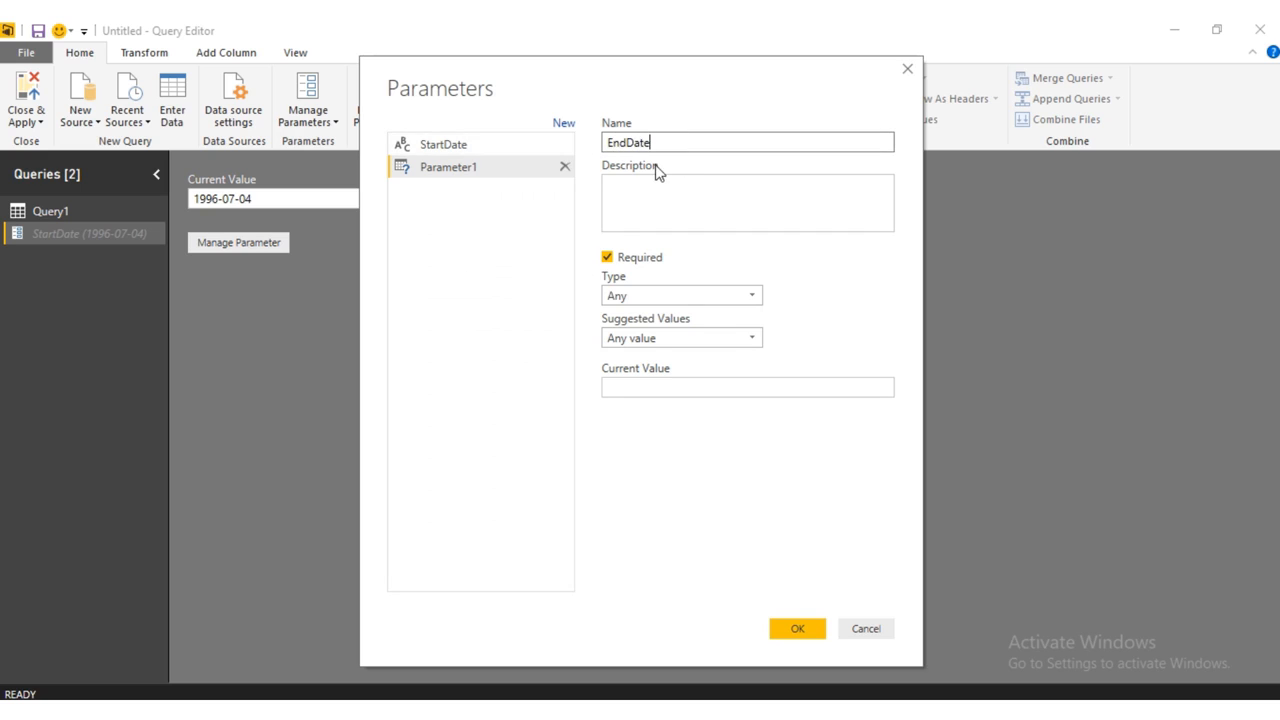
pyautogui.click(711, 296)
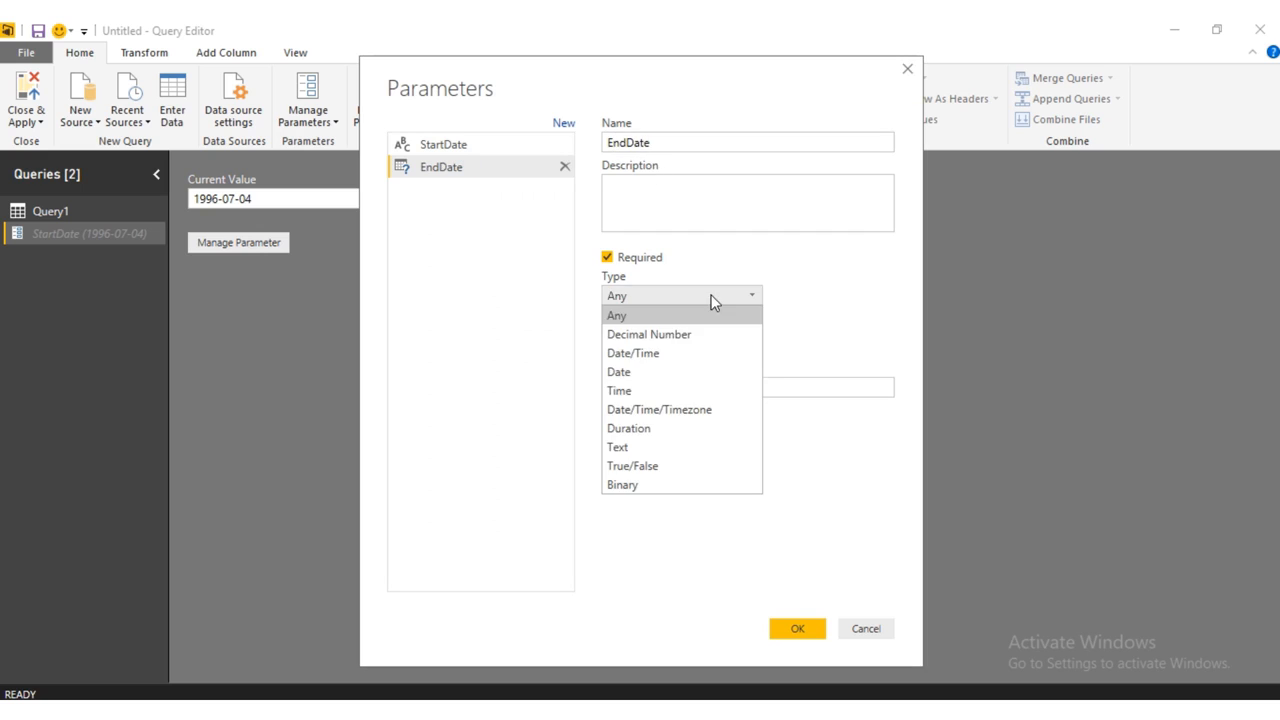
pyautogui.click(659, 449)
pyautogui.click(661, 389)
pyautogui.write('1')
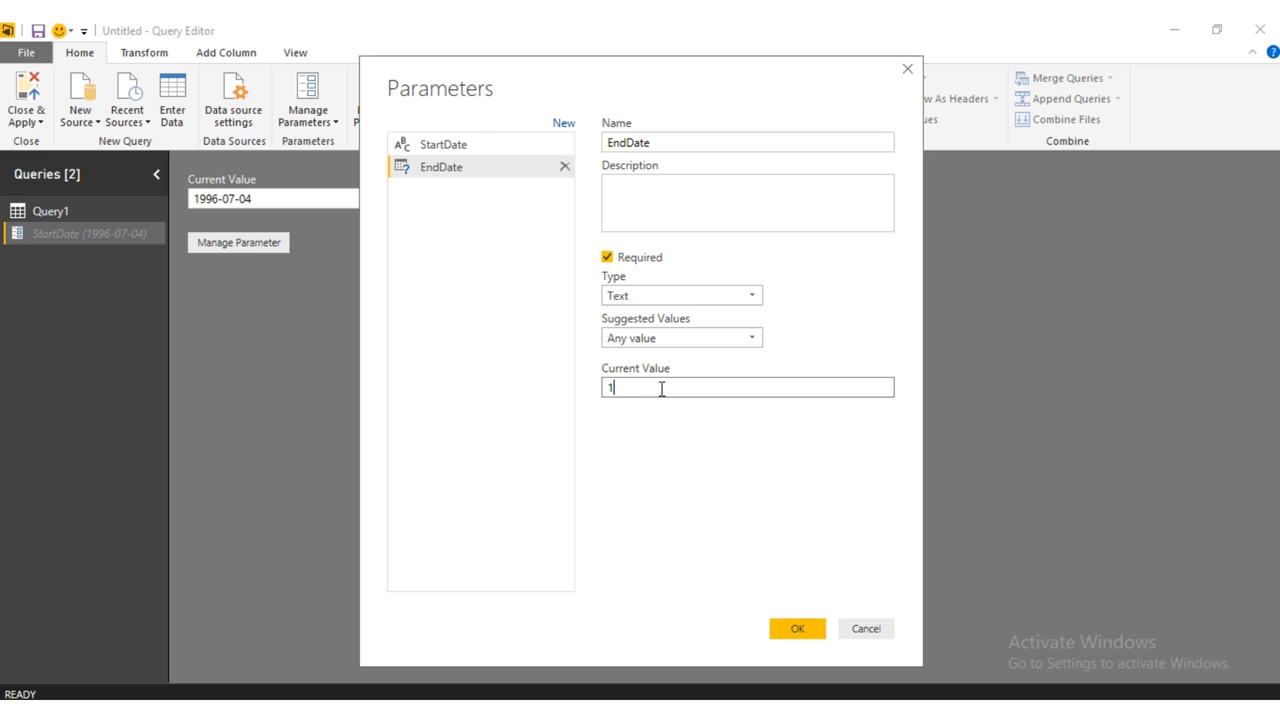
pyautogui.write('996-07-05')
pyautogui.click(805, 630)
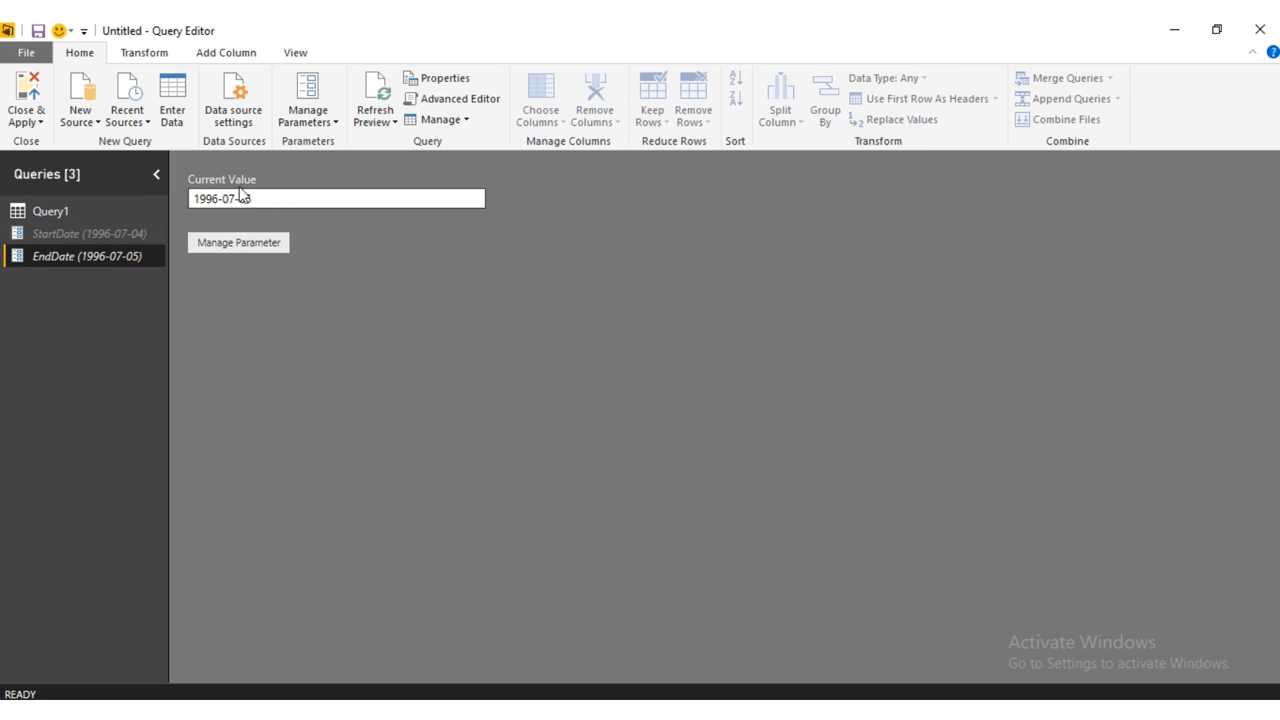
pyautogui.click(27, 93)
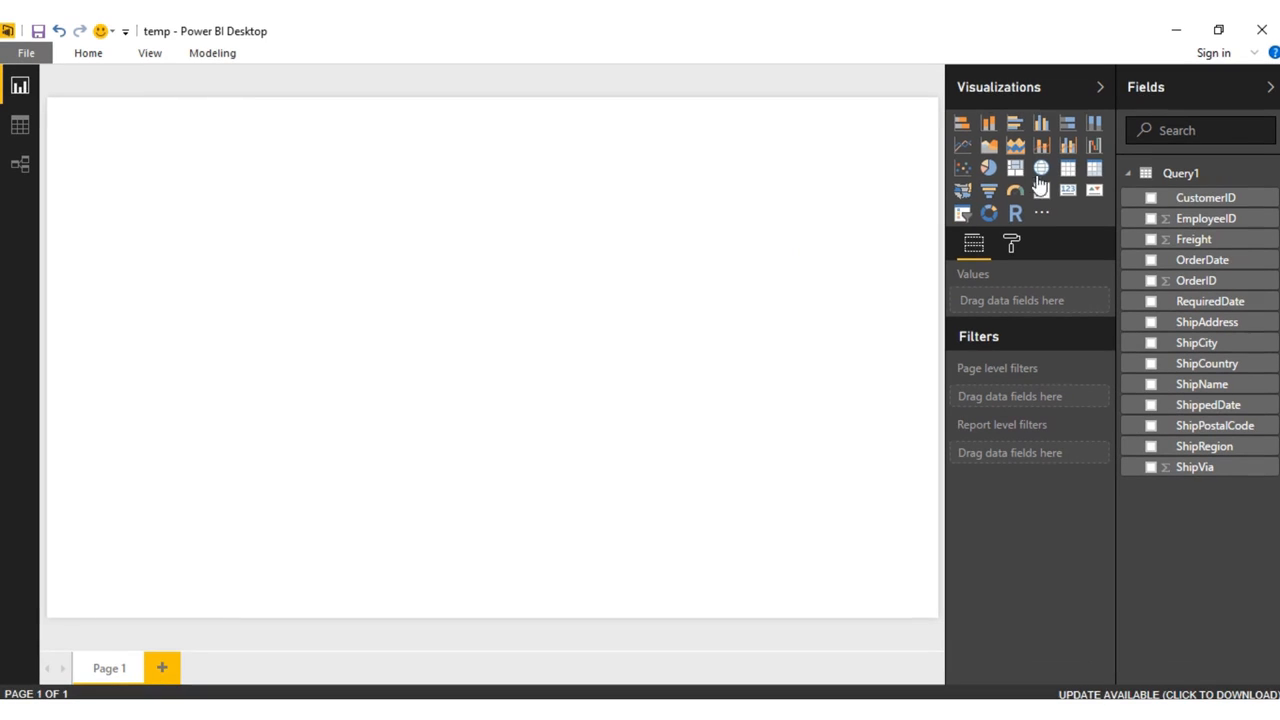
# Add a table visual to the report page and widen it to about three quarters of the page width.
pyautogui.click(1068, 168)
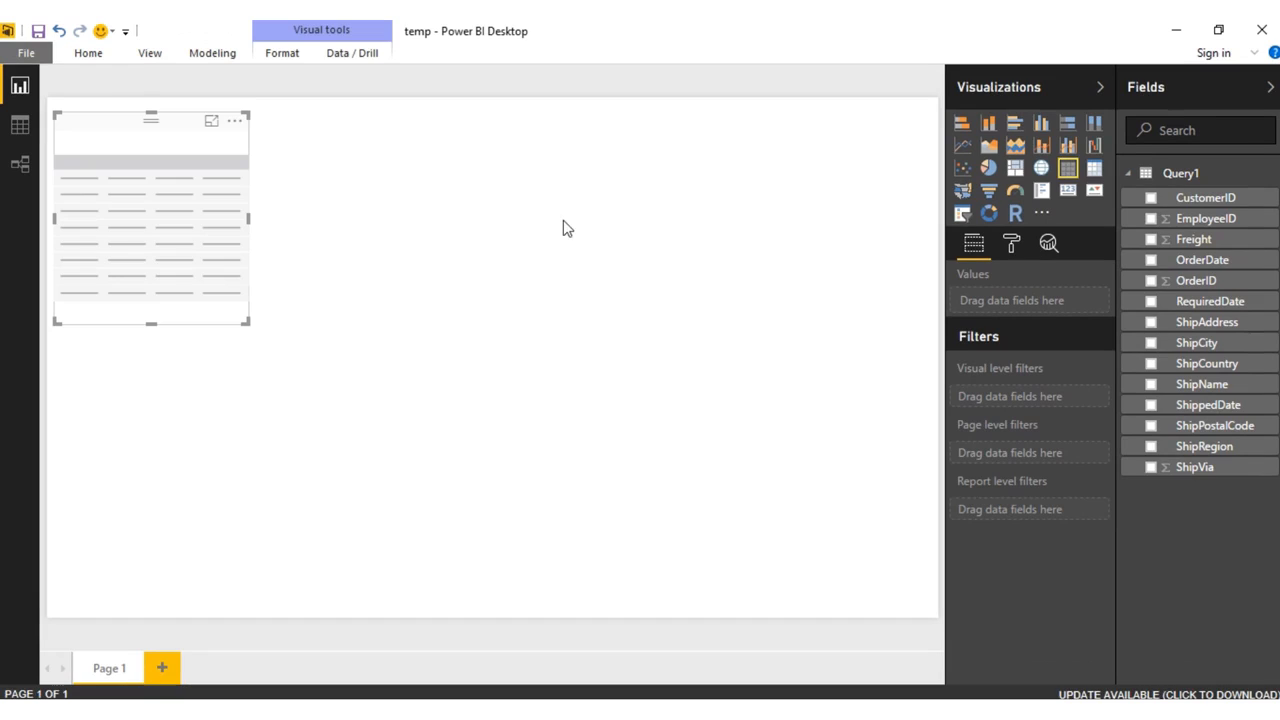
pyautogui.moveTo(249, 219); pyautogui.dragTo(748, 230)
pyautogui.click(489, 284)
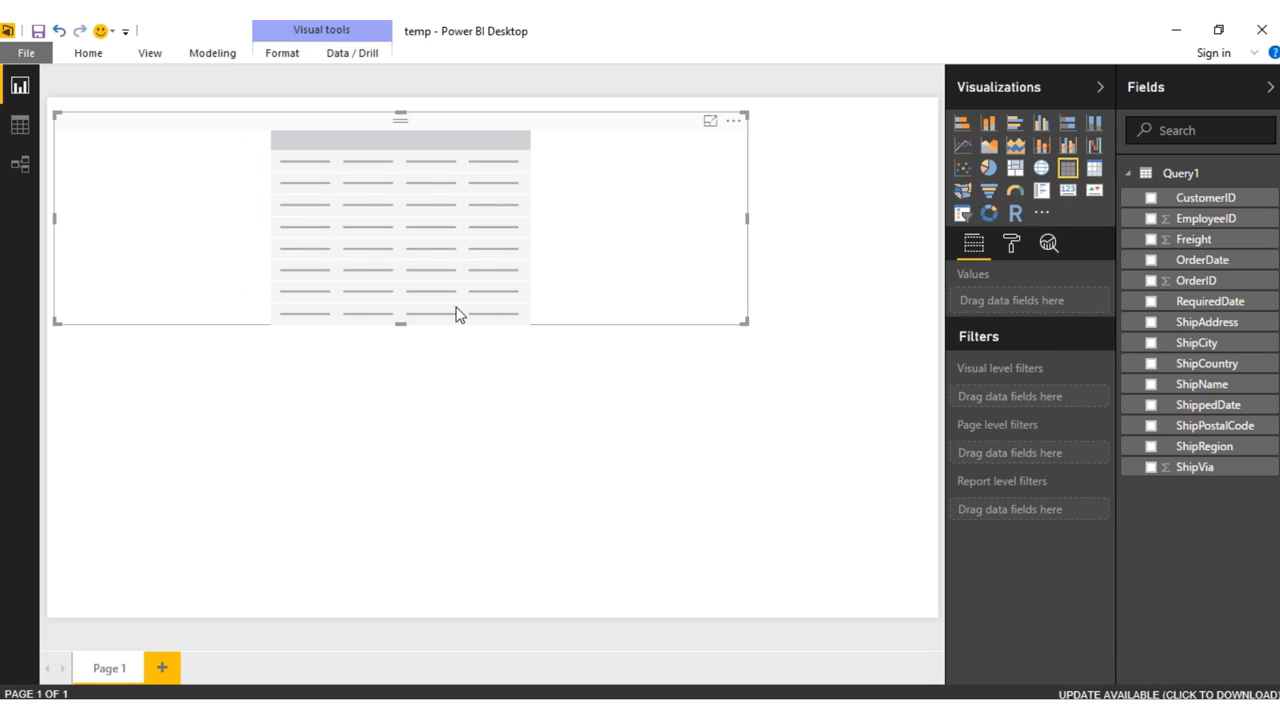
# Extend the table visual to a height of about 557 and add CustomerID, EmployeeID, Freight, OrderDate and OrderID to it.
pyautogui.moveTo(398, 325); pyautogui.dragTo(400, 517)
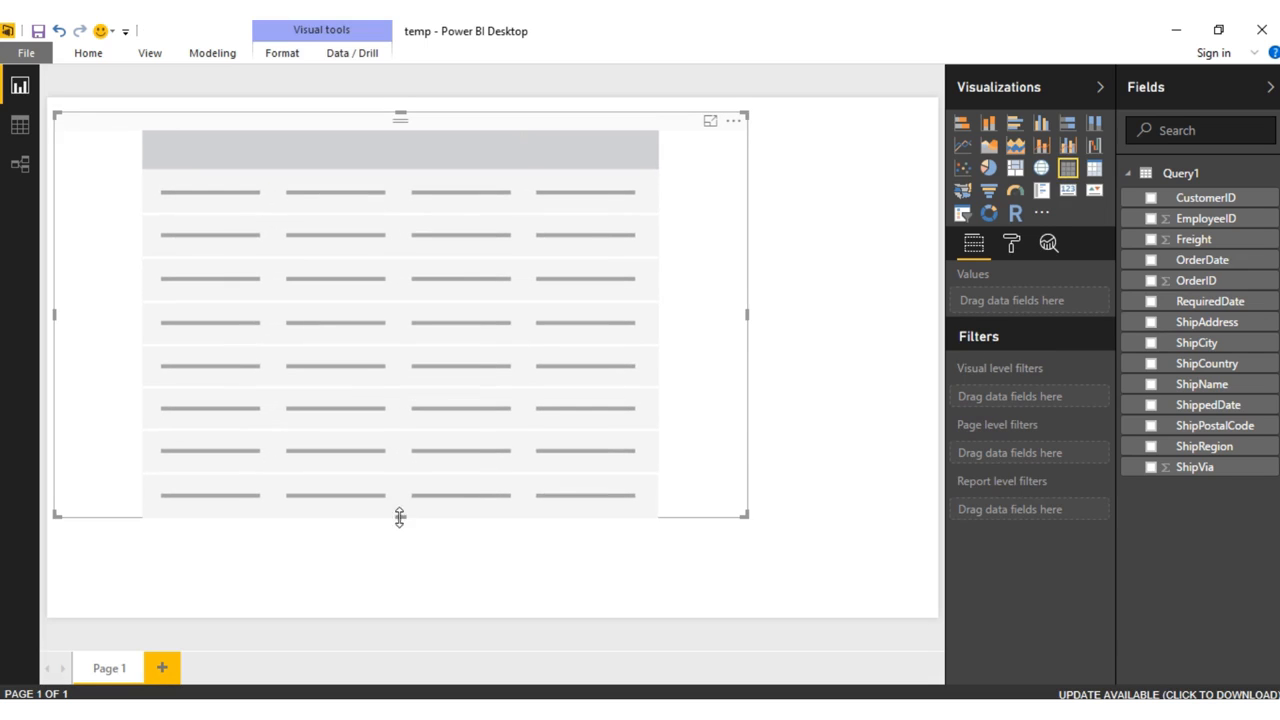
pyautogui.click(1151, 198)
pyautogui.click(1151, 219)
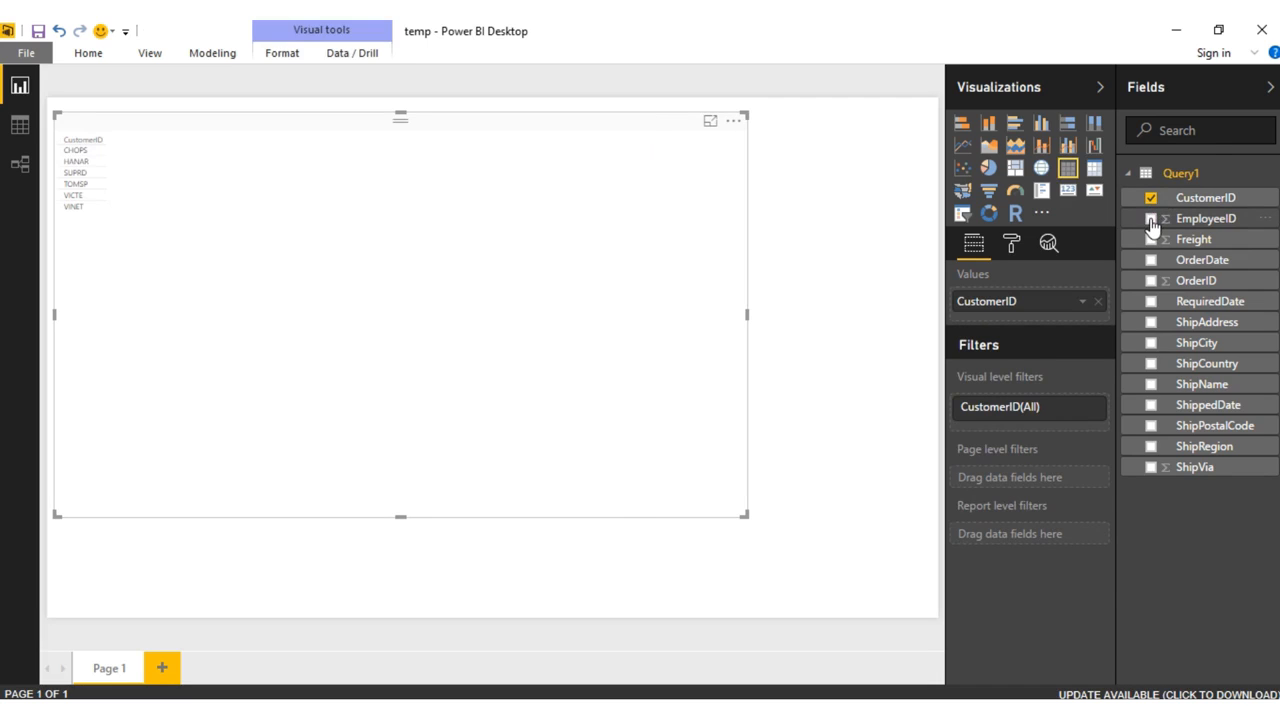
pyautogui.click(1151, 240)
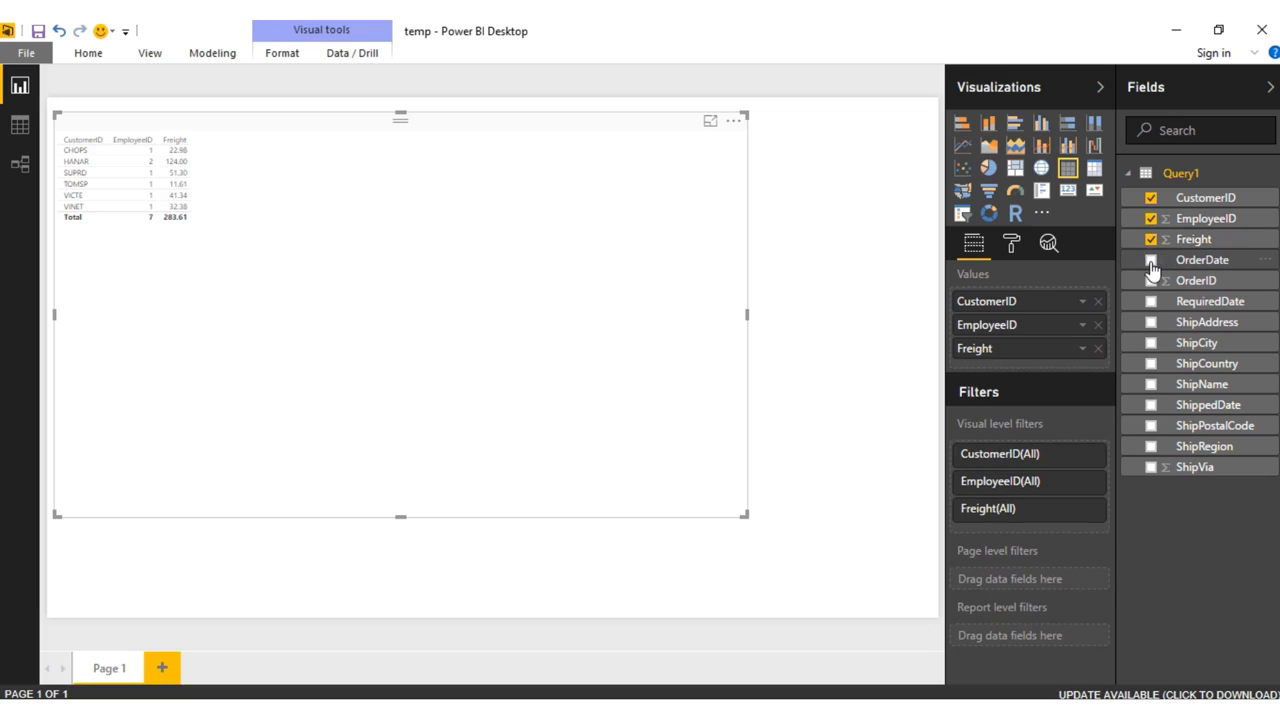
pyautogui.click(1151, 260)
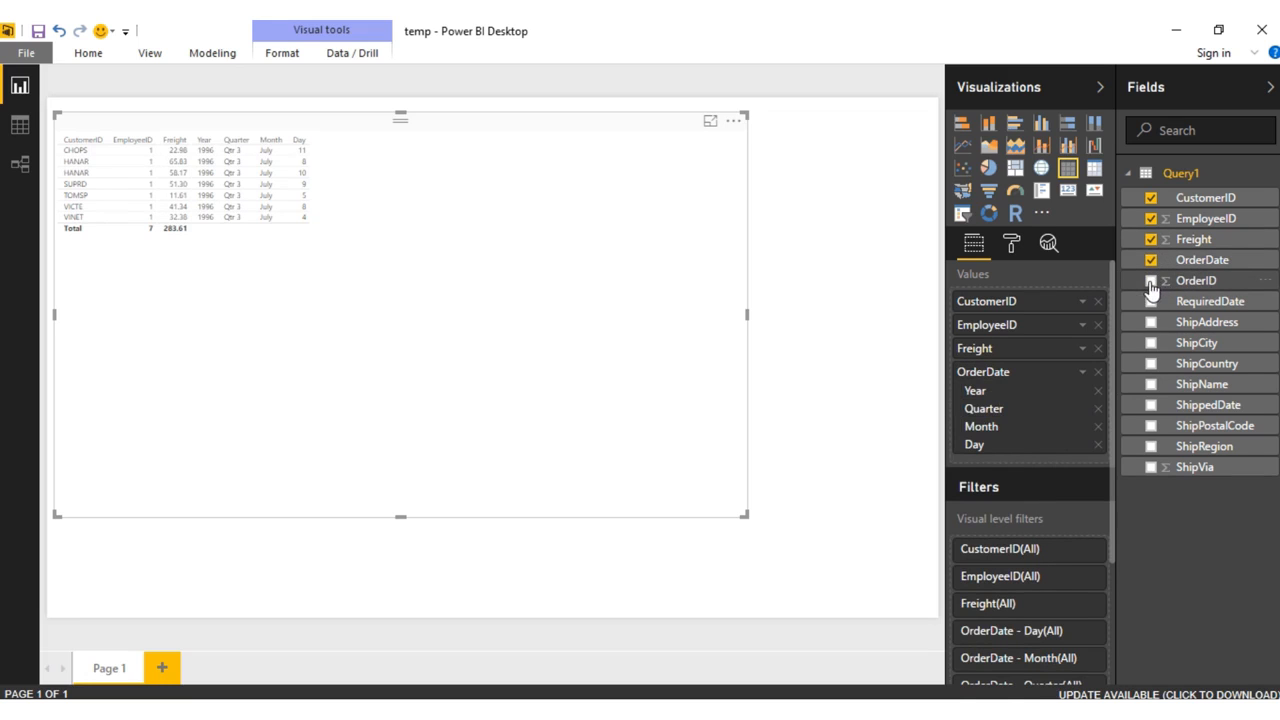
pyautogui.click(1151, 281)
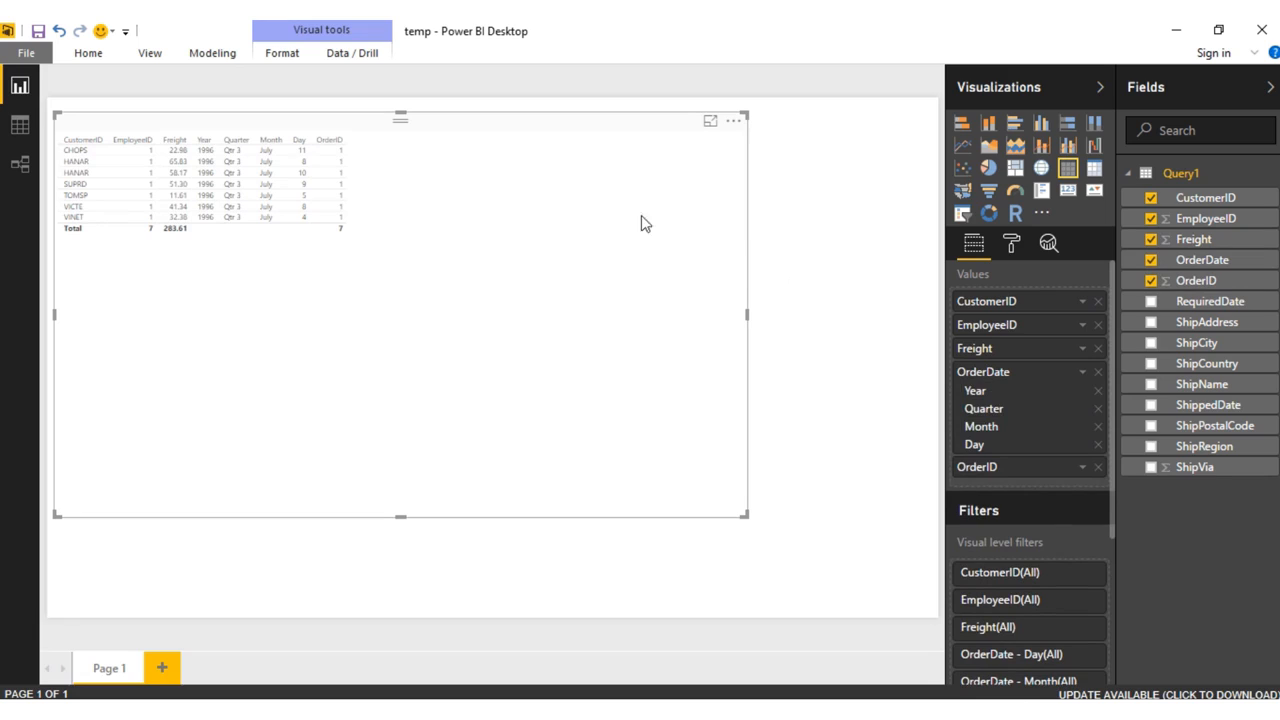
# Set the table visual's general text size to 12.
pyautogui.click(1012, 247)
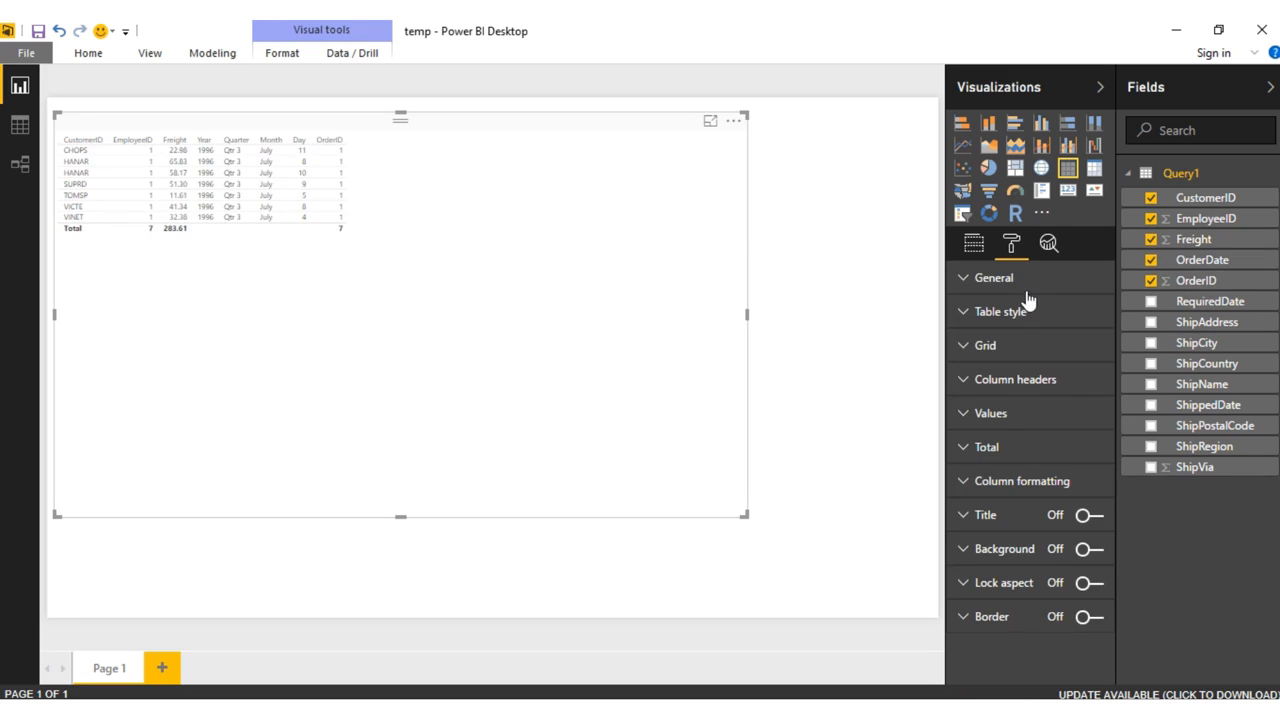
pyautogui.click(1026, 284)
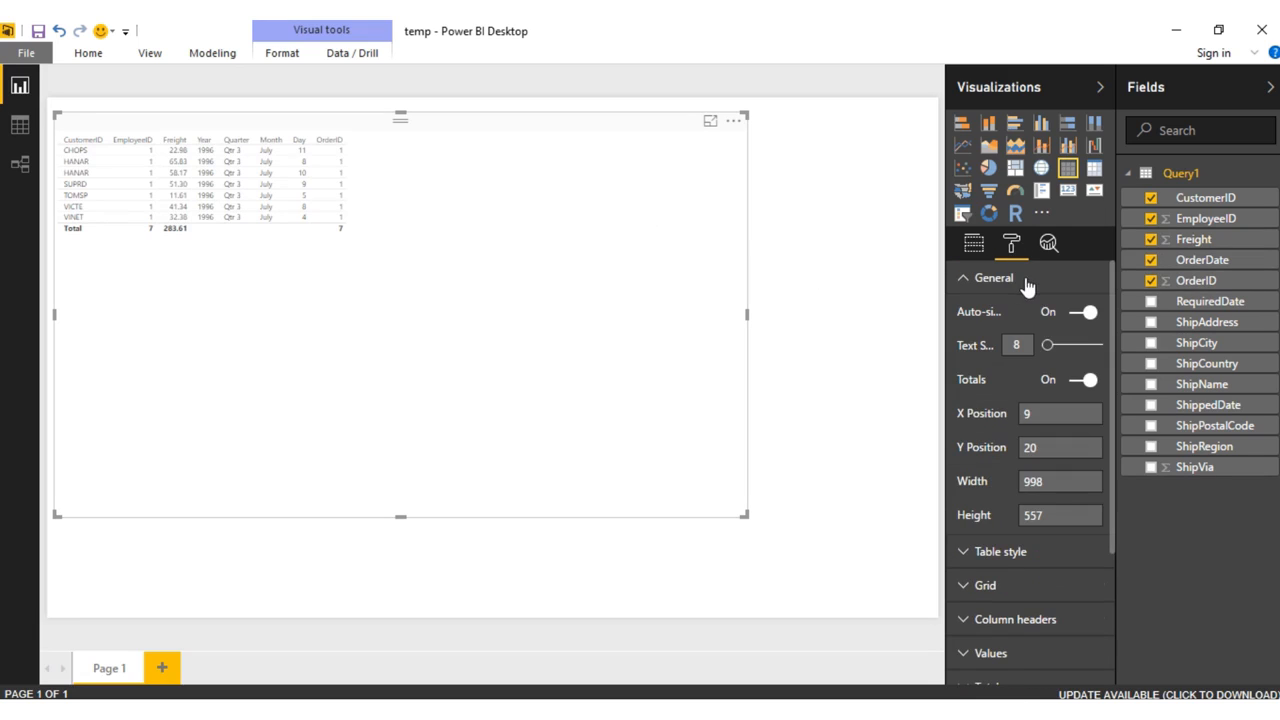
pyautogui.click(1054, 349)
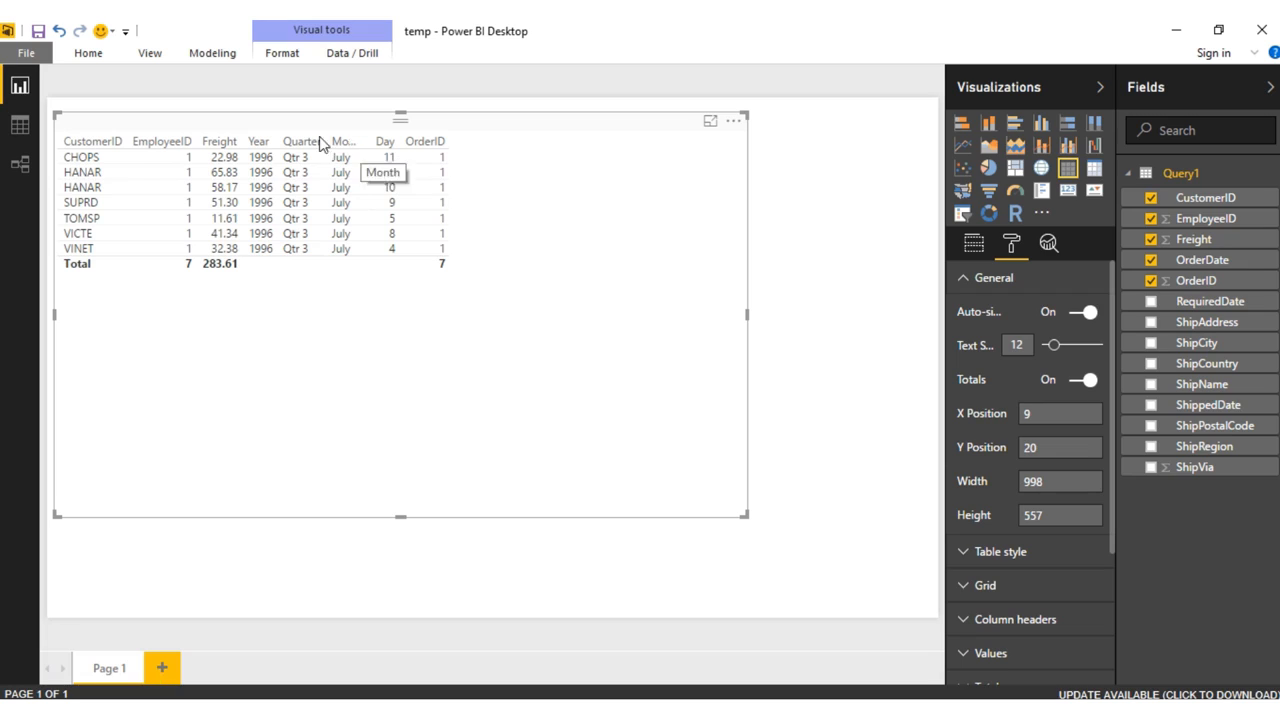
# Open the Query Editor and bring up the code of Query1 in the Advanced Editor.
pyautogui.click(88, 55)
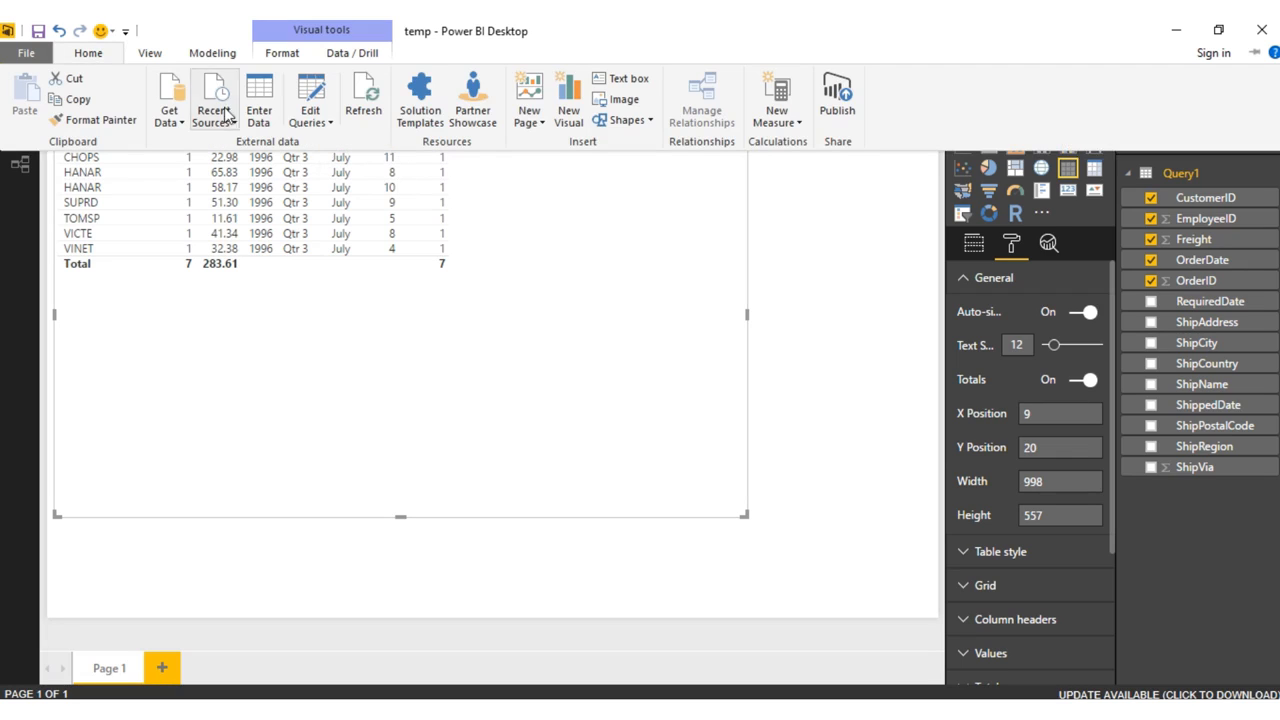
pyautogui.click(312, 121)
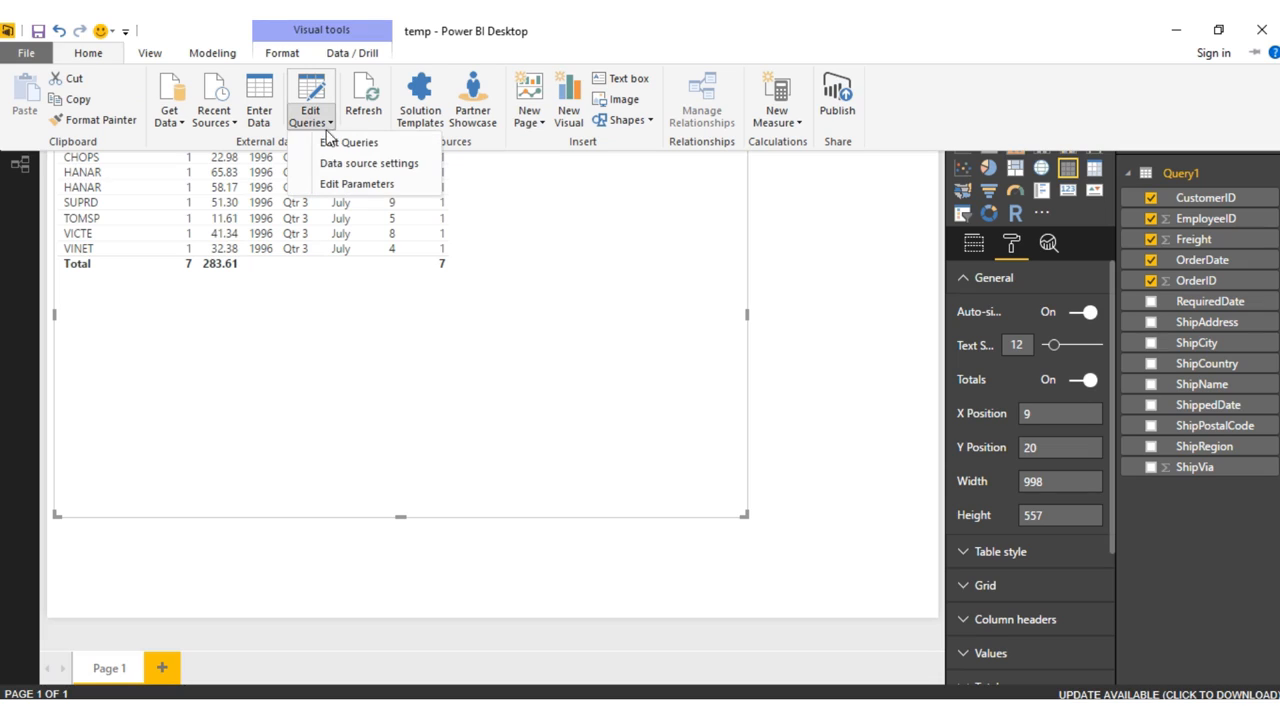
pyautogui.click(345, 143)
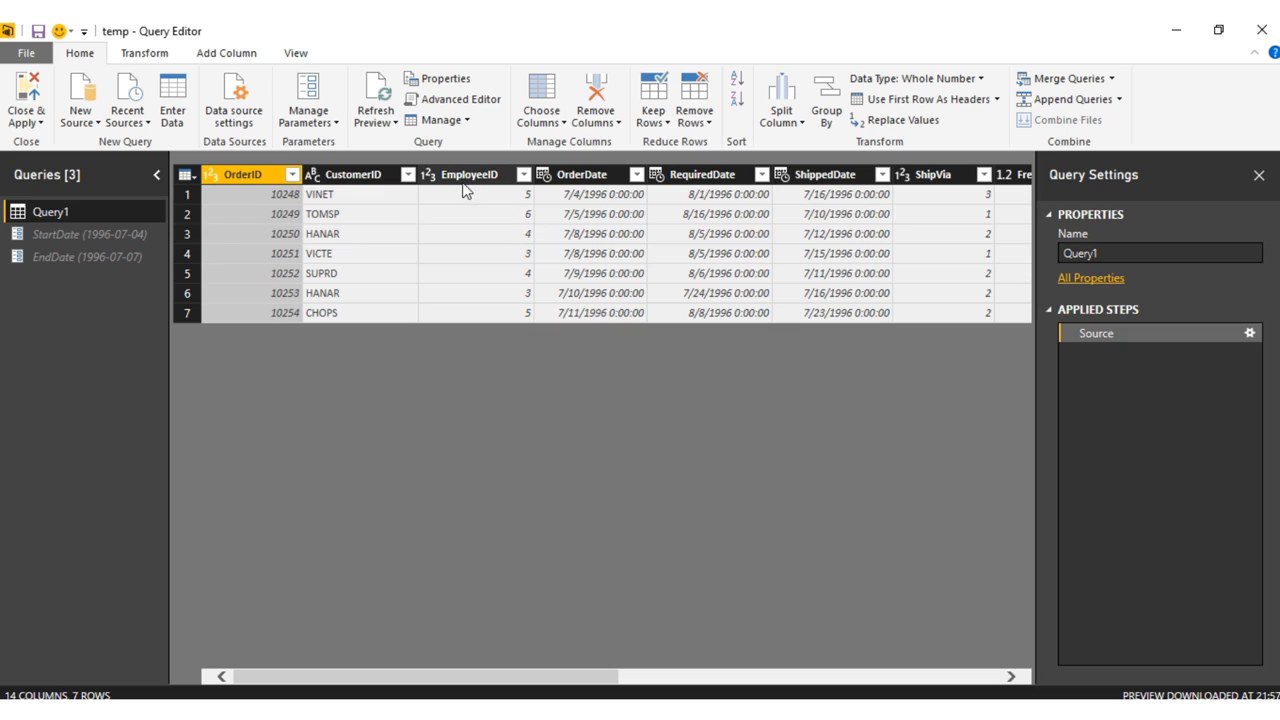
pyautogui.click(460, 104)
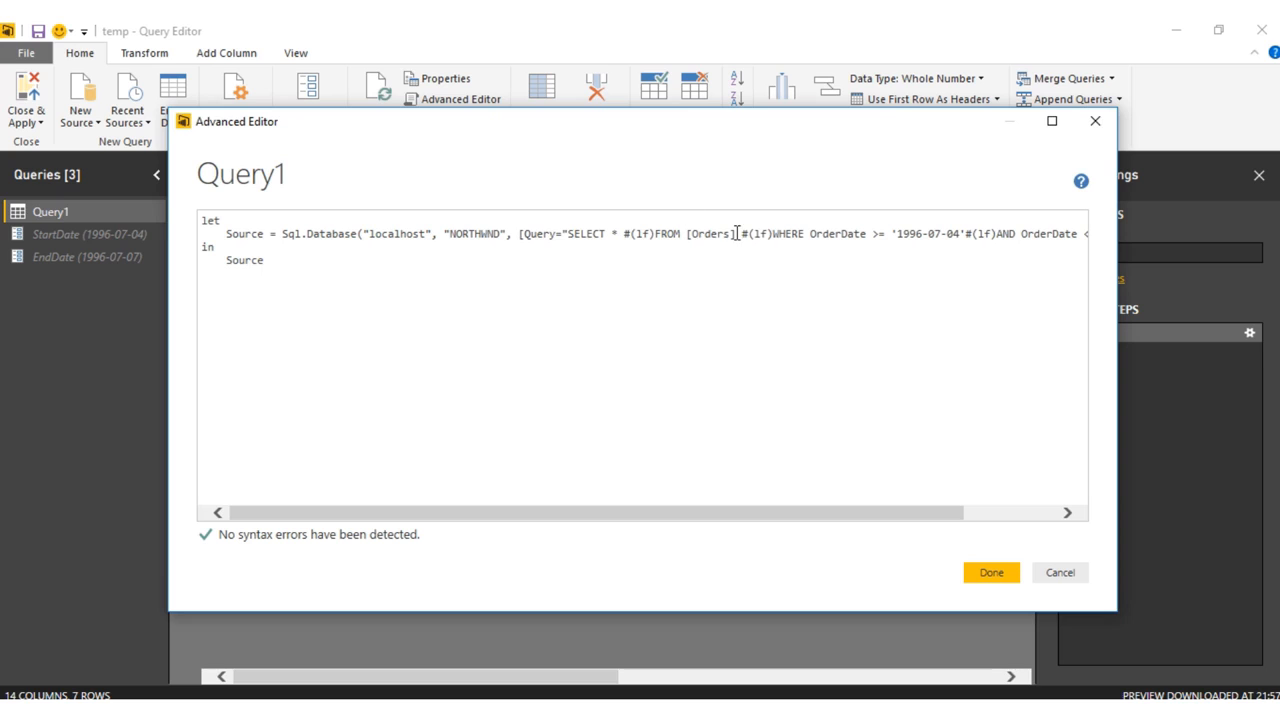
# Replace the 1996-07-04 start date in Query1's WHERE clause with the parameter reference "&StartDate&", keeping the surrounding single quotes.
pyautogui.moveTo(894, 511); pyautogui.dragTo(951, 522)
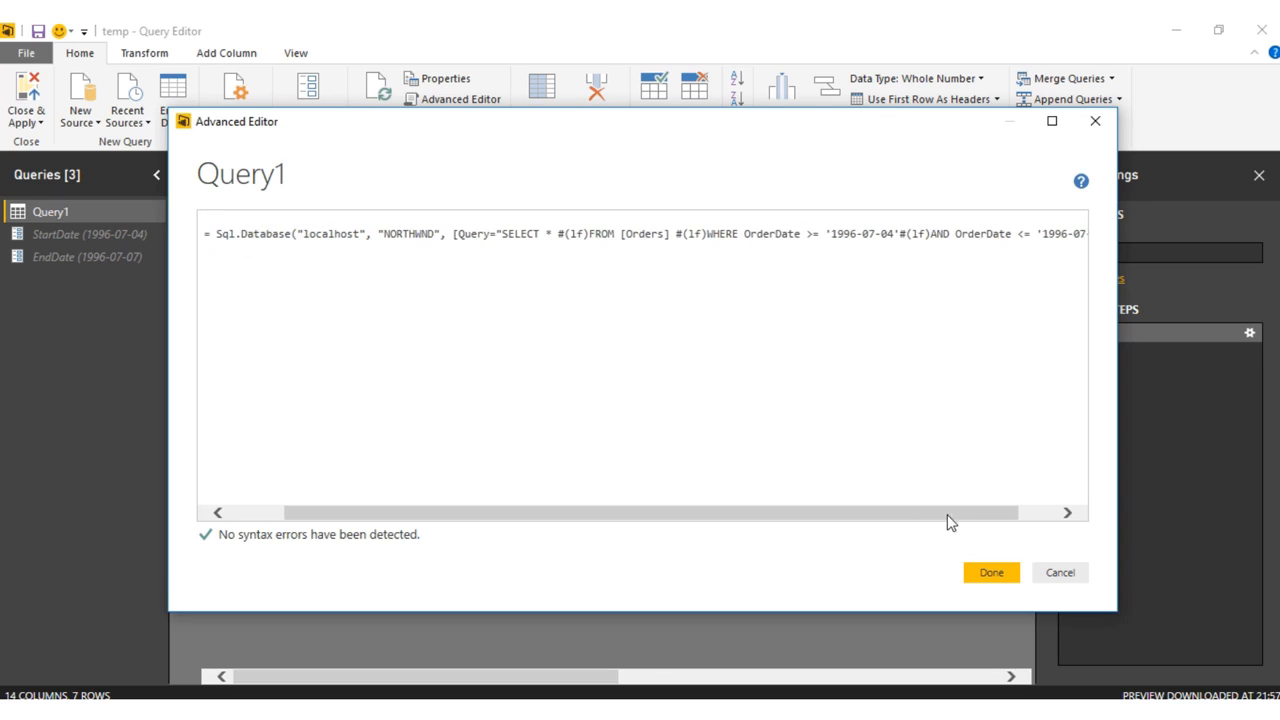
pyautogui.click(896, 236)
pyautogui.press('BackSpace')
pyautogui.press('BackSpace')
pyautogui.press('BackSpace')
pyautogui.press('BackSpace')
pyautogui.press('BackSpace')
pyautogui.press('BackSpace')
pyautogui.press('BackSpace')
pyautogui.press('BackSpace')
pyautogui.press('BackSpace')
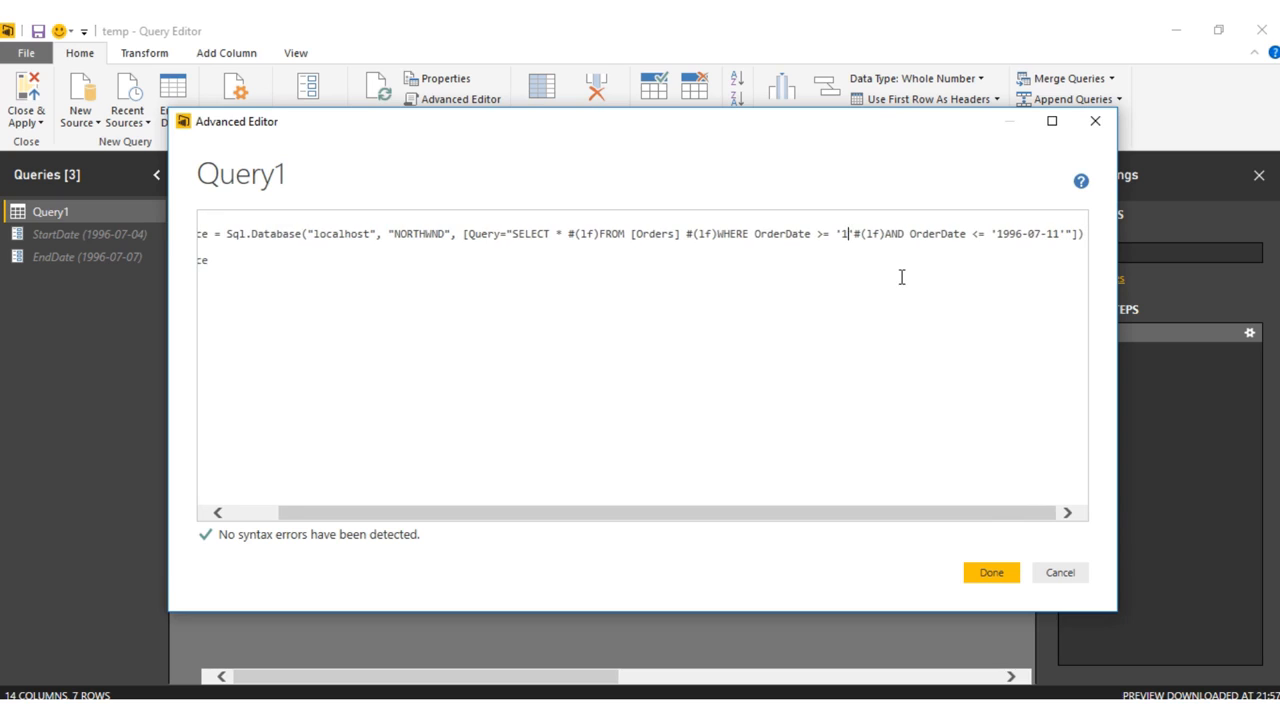
pyautogui.press('BackSpace')
pyautogui.write('""')
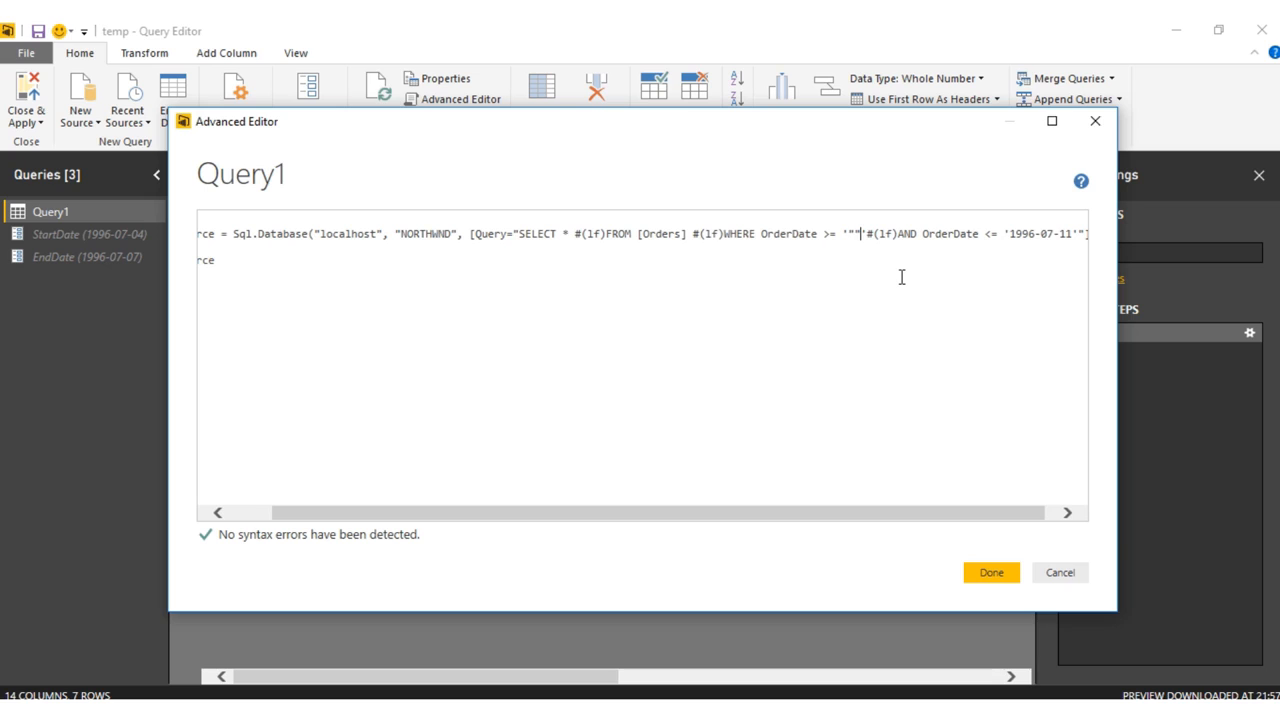
pyautogui.write('&&St')
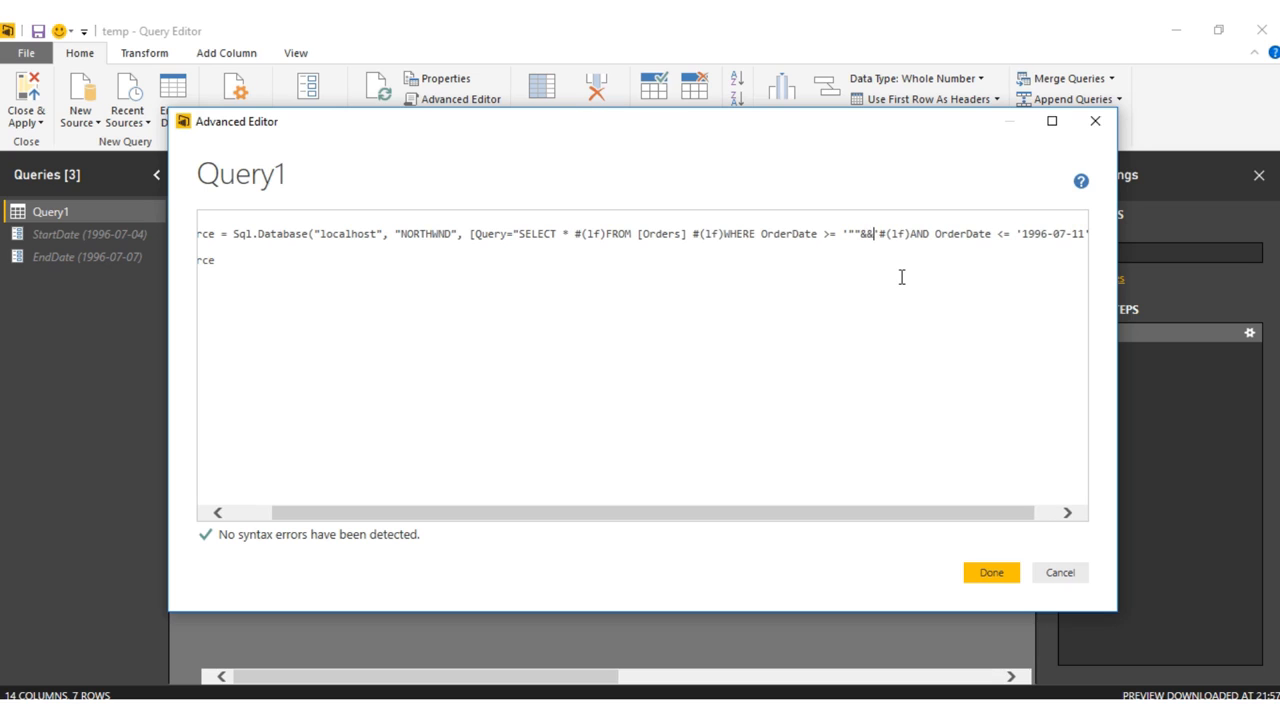
pyautogui.write('artDate')
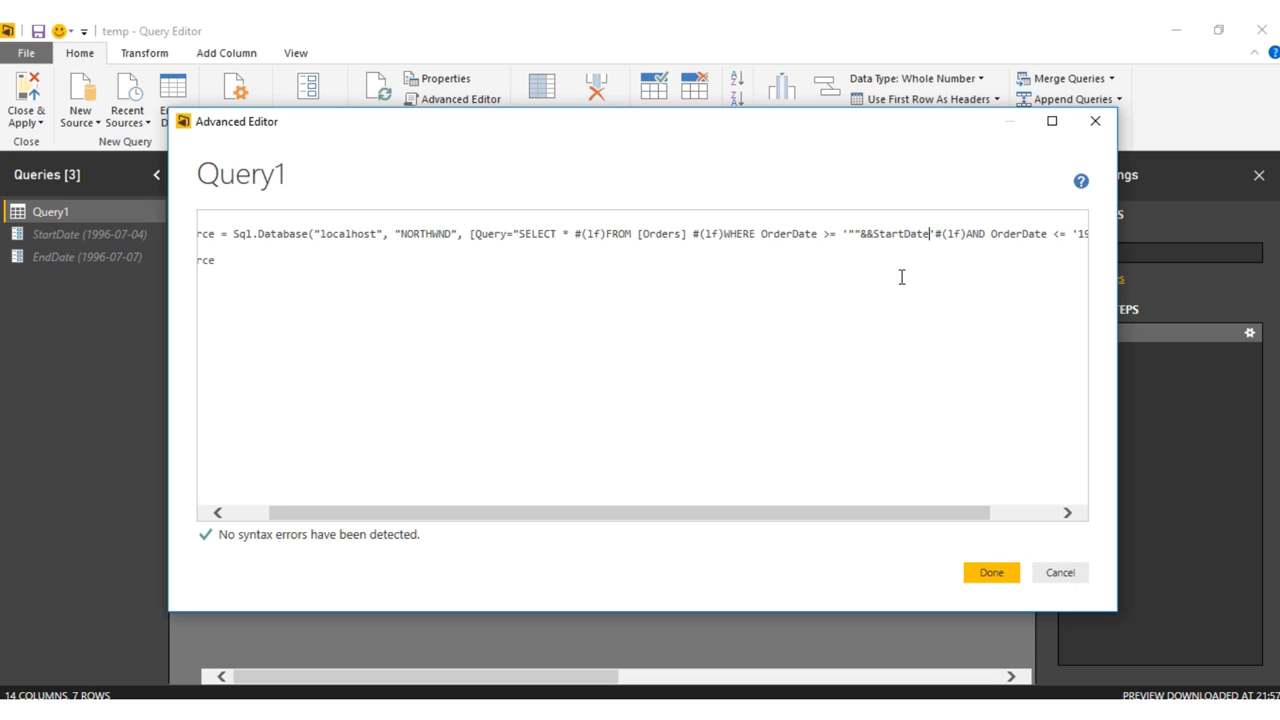
pyautogui.press('Left')
pyautogui.press('Left')
pyautogui.press('Left')
pyautogui.press('Left')
pyautogui.press('Left')
pyautogui.press('Left')
pyautogui.press('Left')
pyautogui.press('Left')
pyautogui.press('Left')
pyautogui.press('BackSpace')
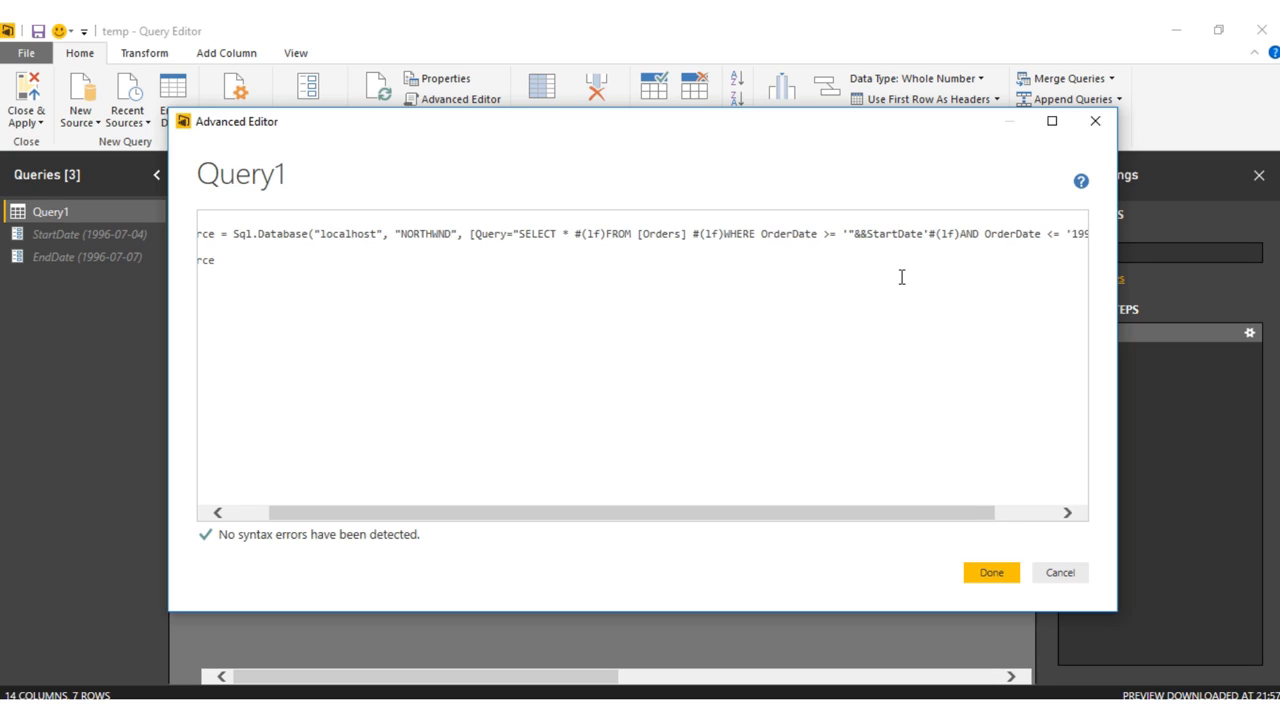
pyautogui.press('Right')
pyautogui.press('Right')
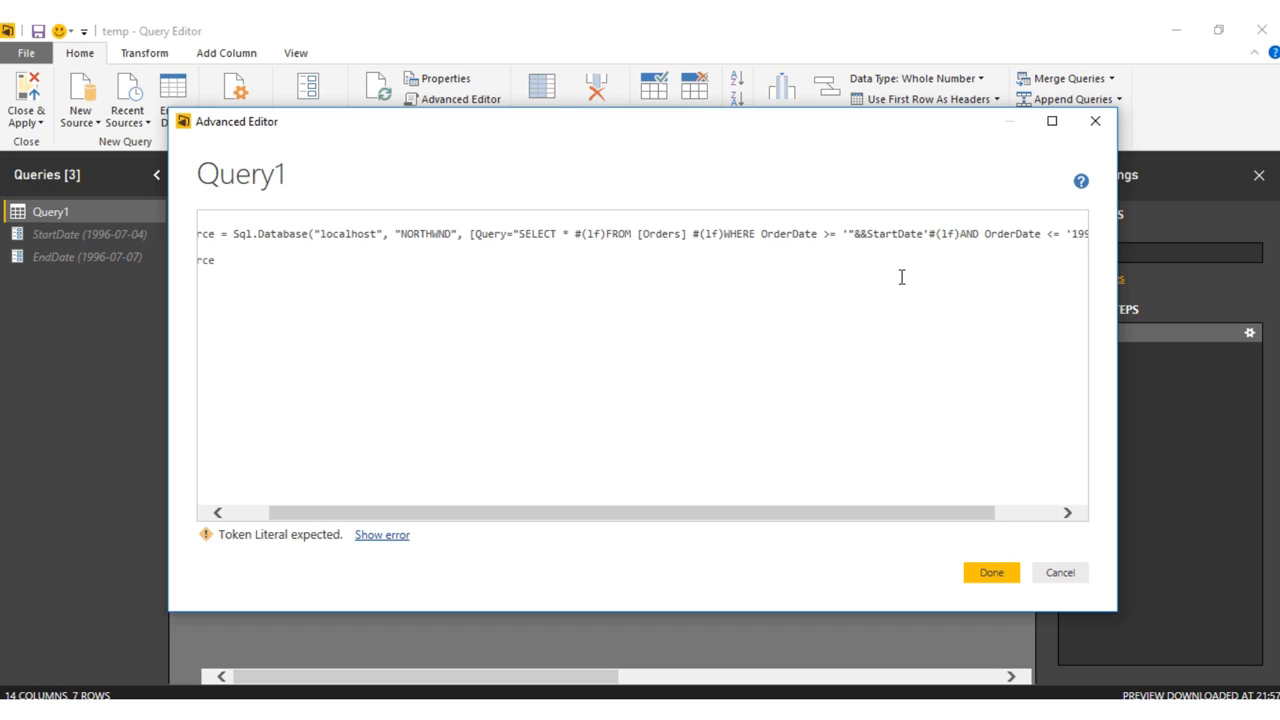
pyautogui.press('BackSpace')
pyautogui.press('Right')
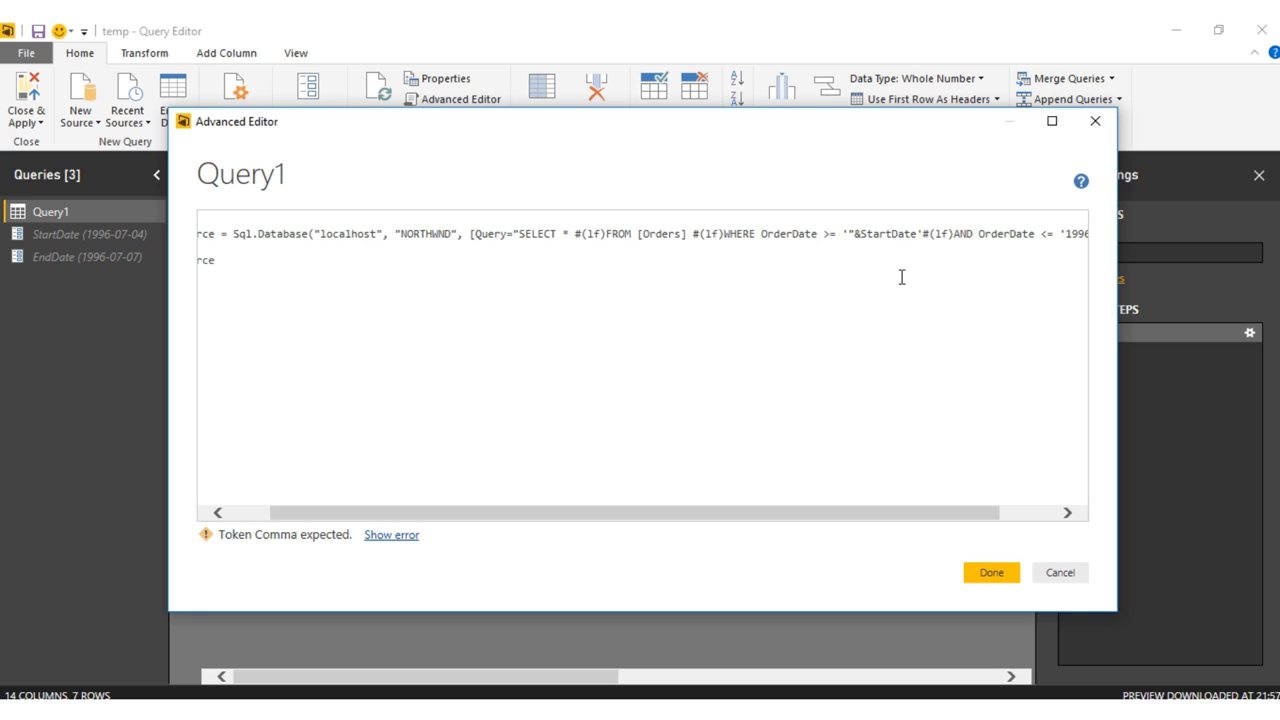
pyautogui.write('&"')
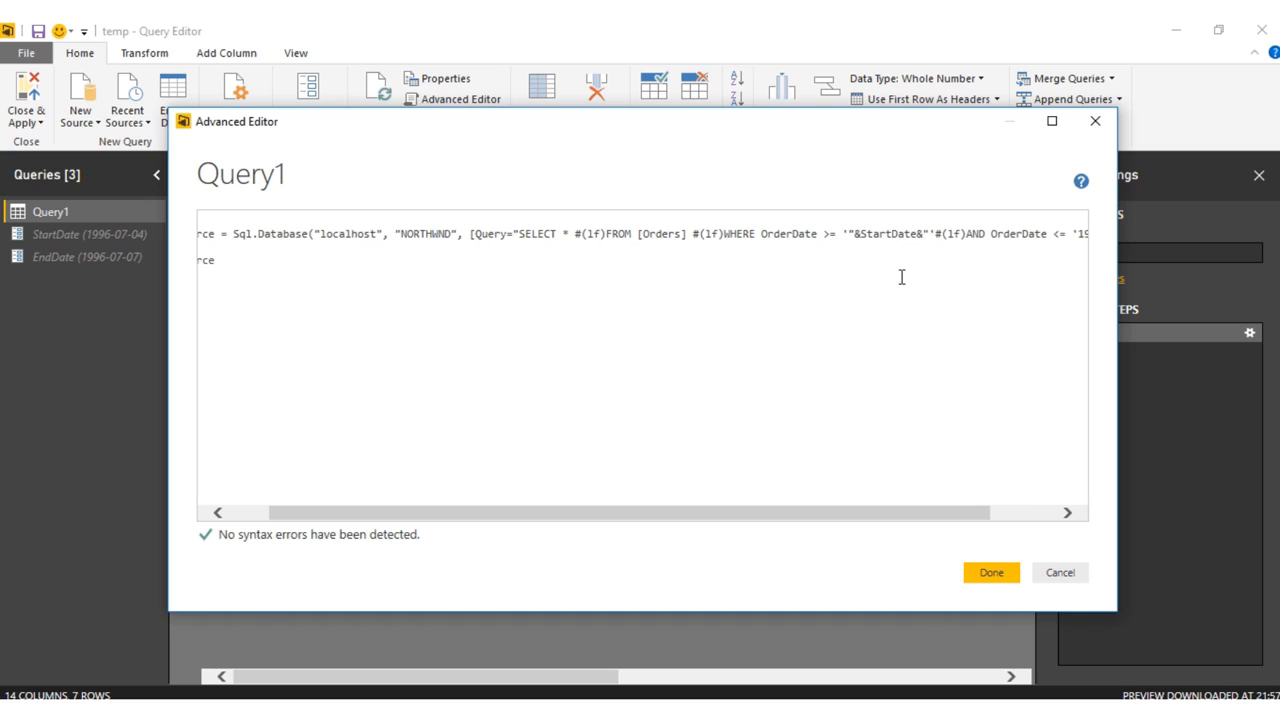
# Copy the "&StartDate&" reference and paste it over the 1996-07-11 date in the query's OrderDate <= condition.
pyautogui.hotkey('ctrl', 'shift', 'Left')
pyautogui.hotkey('ctrl', 'shift', 'Left')
pyautogui.hotkey('ctrl', 'c')
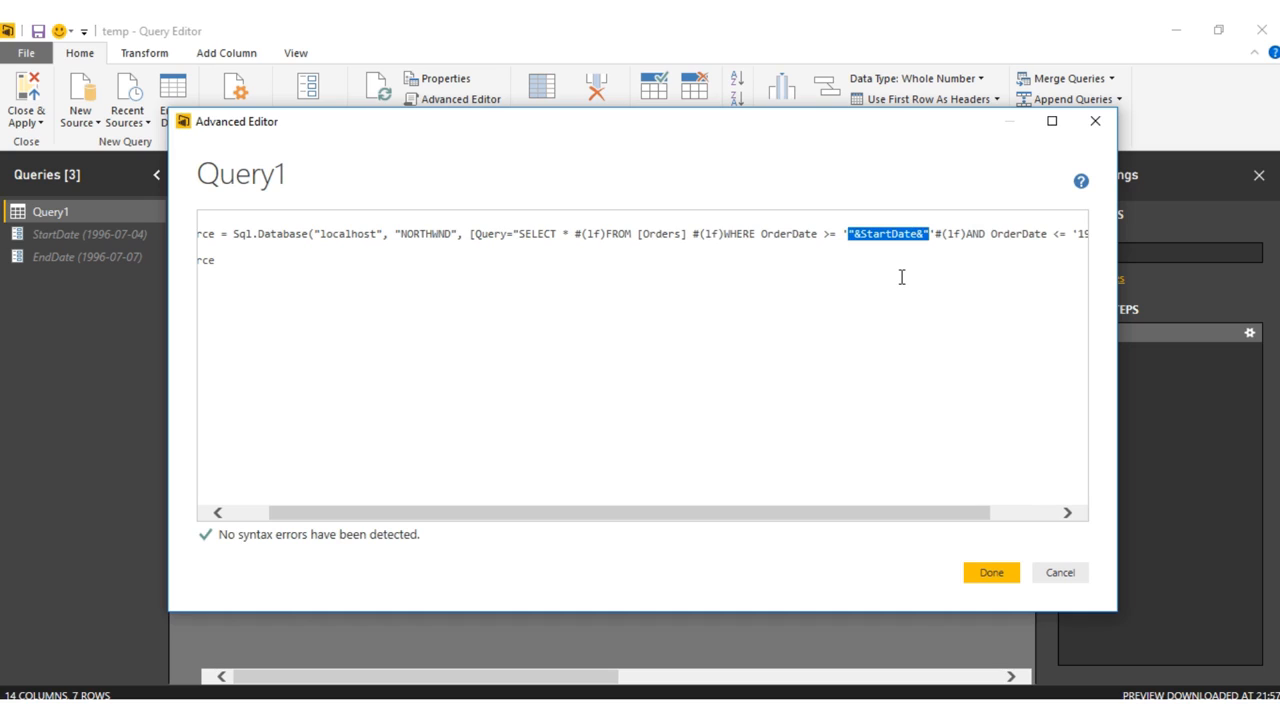
pyautogui.press('Right')
pyautogui.press('Right')
pyautogui.press('Right')
pyautogui.press('Right')
pyautogui.press('Right')
pyautogui.press('Right')
pyautogui.press('Right')
pyautogui.press('Right')
pyautogui.press('Right')
pyautogui.press('Right')
pyautogui.press('Right')
pyautogui.press('Right')
pyautogui.press('Right')
pyautogui.press('Right')
pyautogui.press('Right')
pyautogui.press('Right')
pyautogui.press('Right')
pyautogui.press('Right')
pyautogui.press('Right')
pyautogui.press('Right')
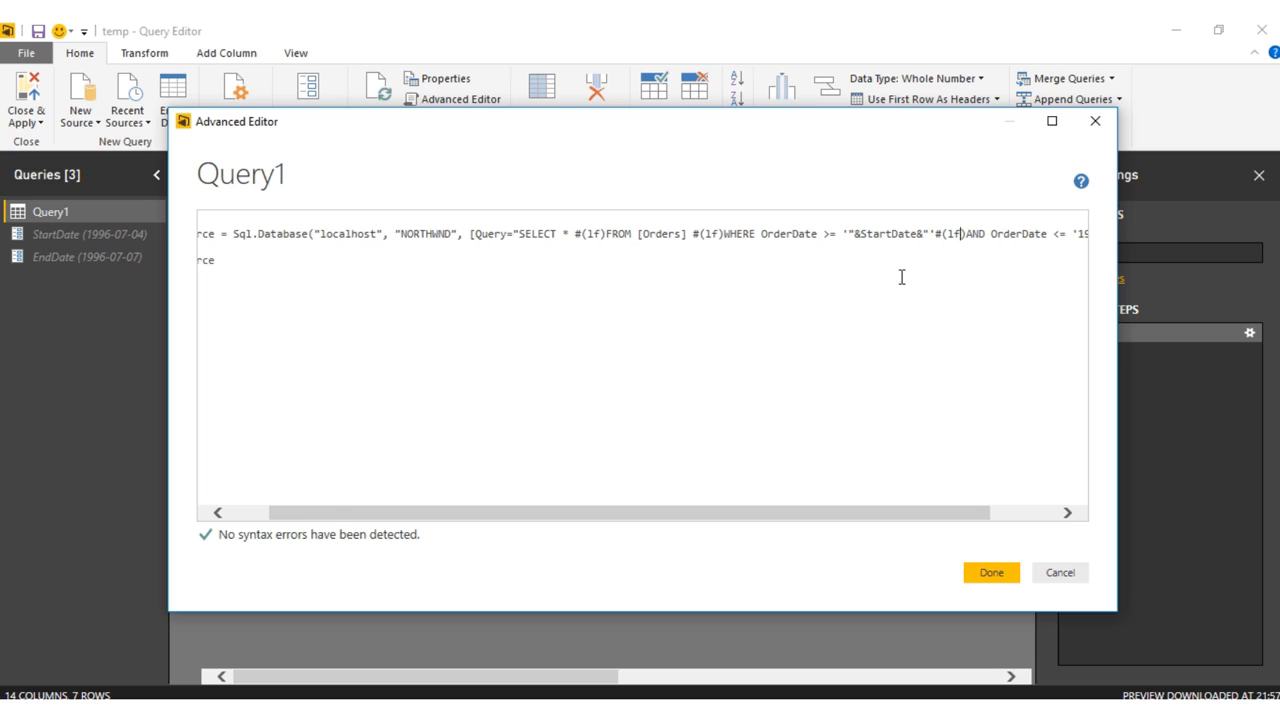
pyautogui.press('Right')
pyautogui.press('Right')
pyautogui.press('Right')
pyautogui.press('Right')
pyautogui.press('Right')
pyautogui.press('Left')
pyautogui.press('Left')
pyautogui.press('Left')
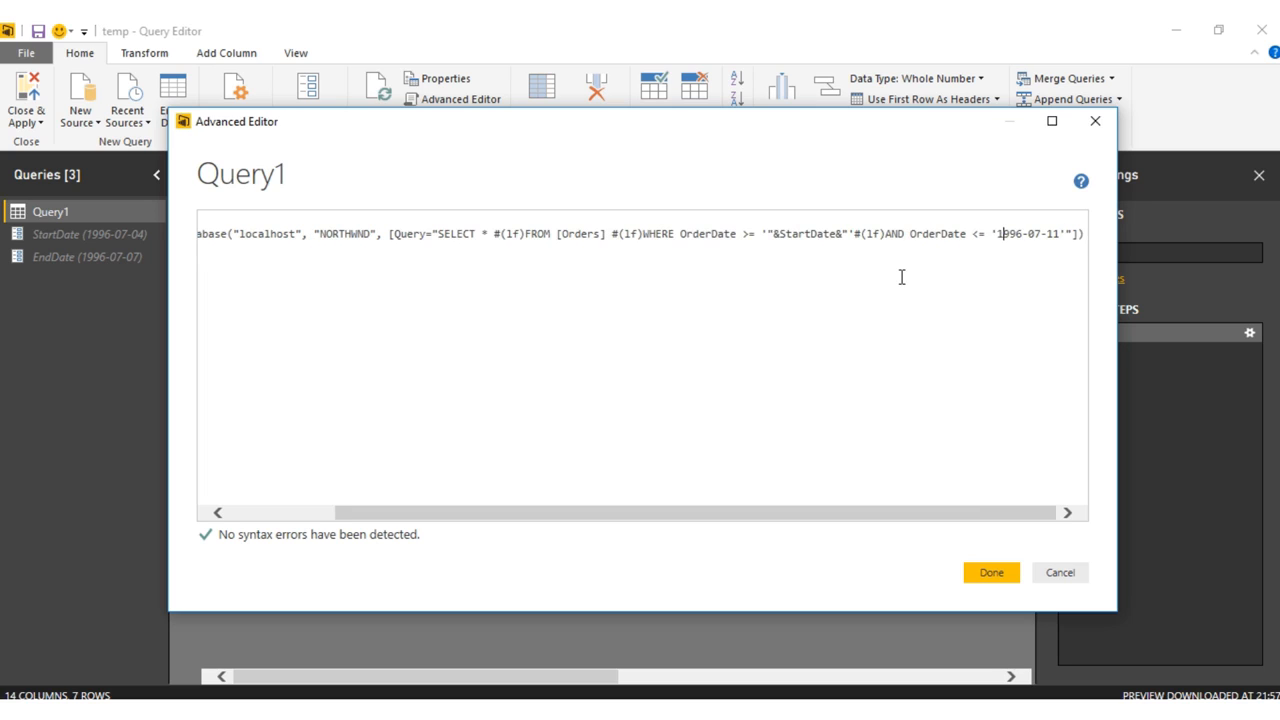
pyautogui.hotkey('shift', 'Right')
pyautogui.hotkey('shift', 'Right')
pyautogui.hotkey('shift', 'Right')
pyautogui.hotkey('shift', 'Right')
pyautogui.hotkey('shift', 'Right')
pyautogui.hotkey('shift', 'Right')
pyautogui.hotkey('shift', 'Right')
pyautogui.hotkey('shift', 'Right')
pyautogui.hotkey('shift', 'Right')
pyautogui.hotkey('shift', 'Right')
pyautogui.hotkey('shift', 'Left')
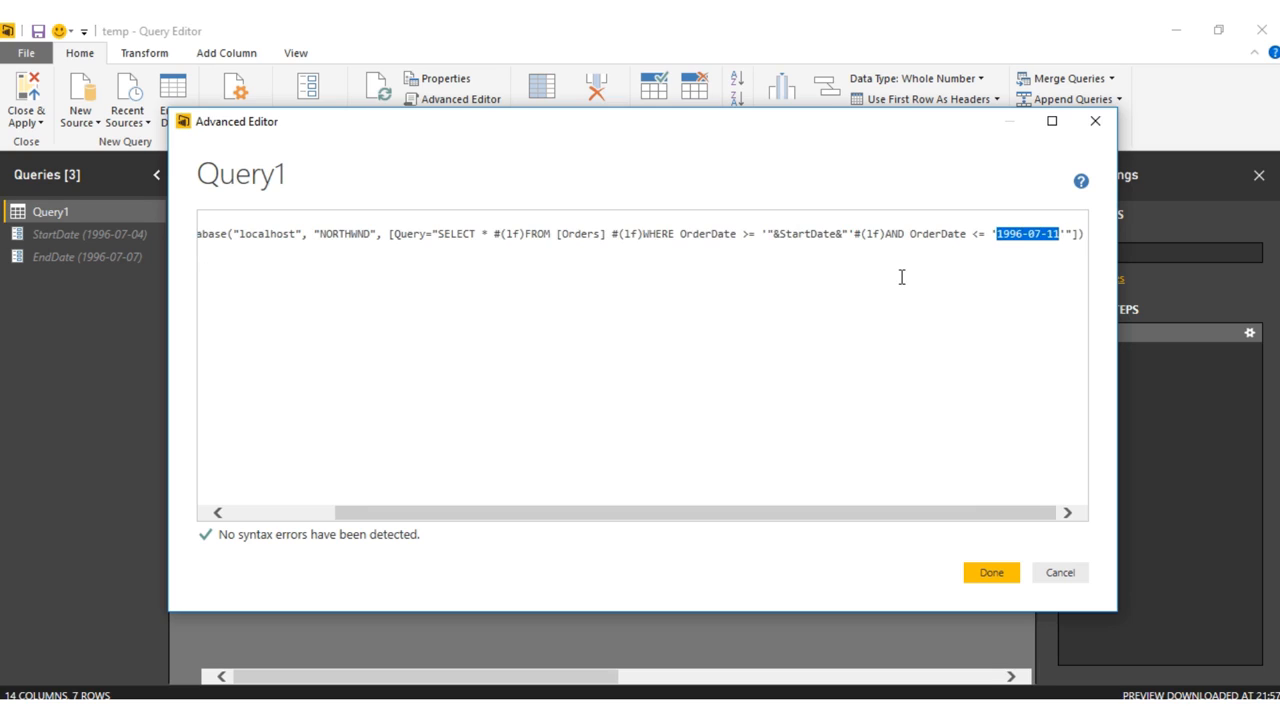
pyautogui.hotkey('ctrl', 'v')
# Change the parameter name in the OrderDate <= condition from StartDate to EndDate.
pyautogui.press('Left')
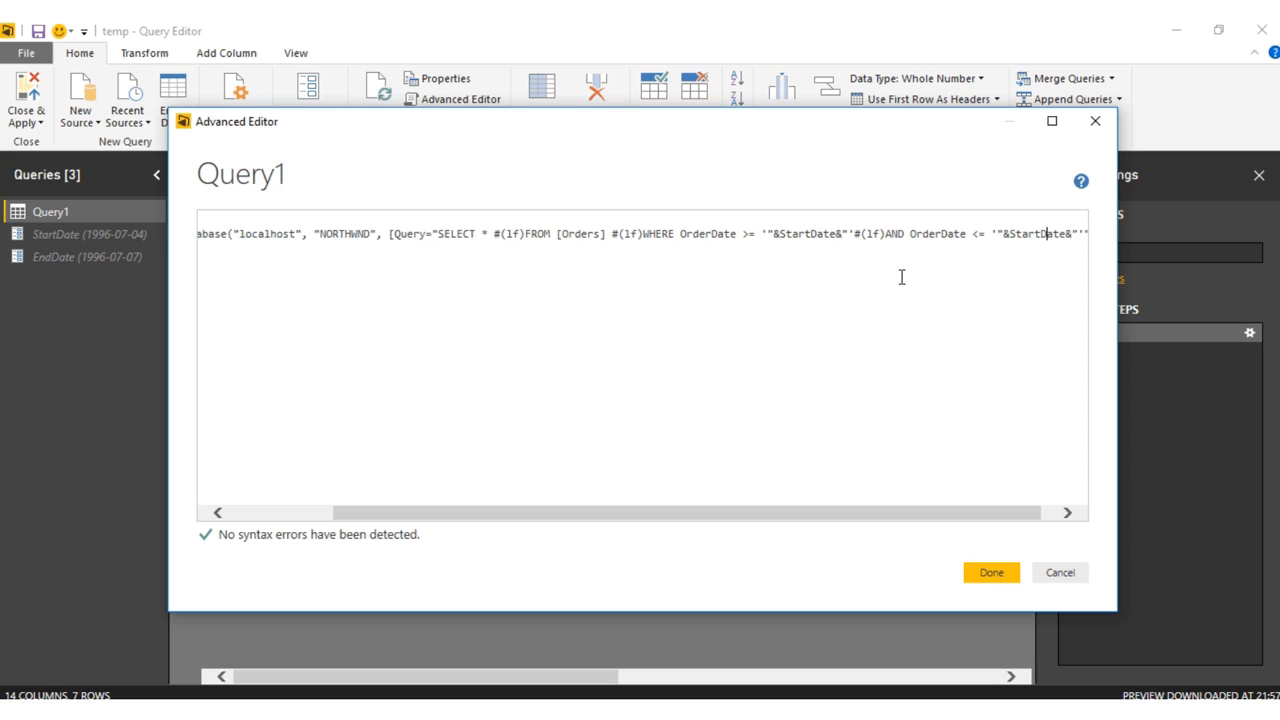
pyautogui.press('BackSpace')
pyautogui.press('BackSpace')
pyautogui.press('BackSpace')
pyautogui.press('BackSpace')
pyautogui.press('BackSpace')
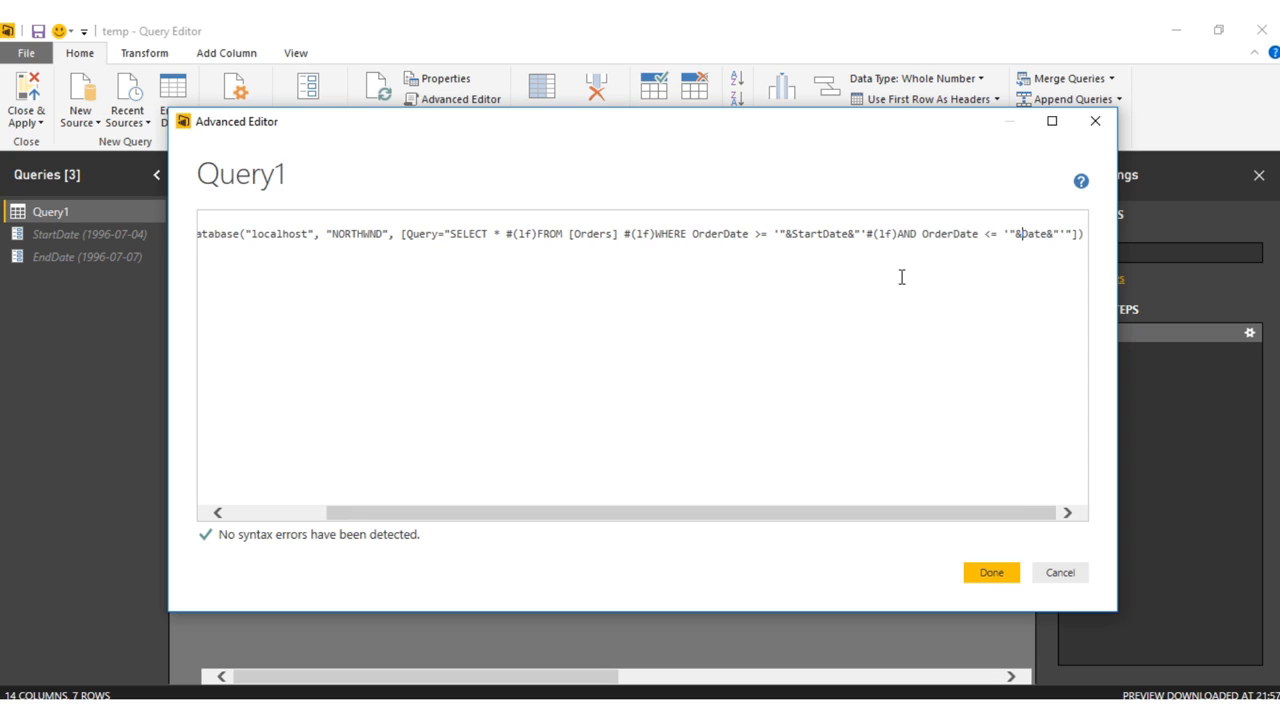
pyautogui.write('End')
# Accept the edited query code and approve running the native database query against NORTHWND.
pyautogui.click(990, 572)
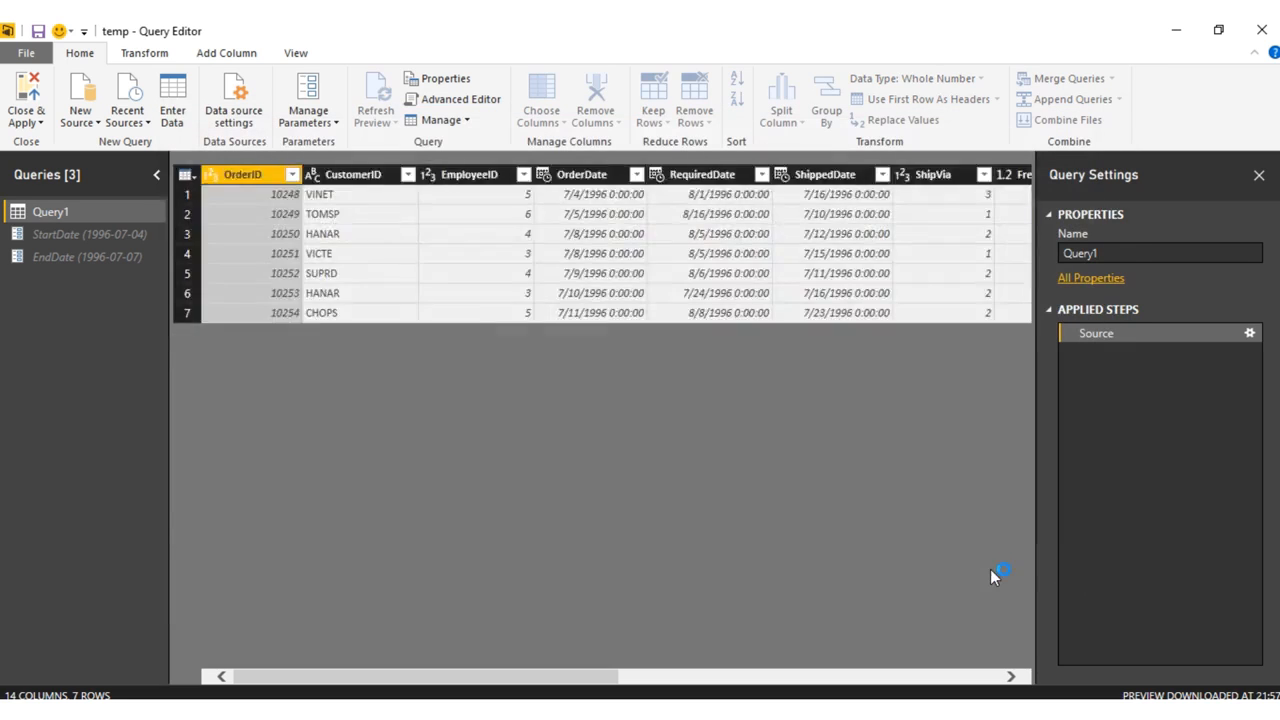
pyautogui.click(565, 178)
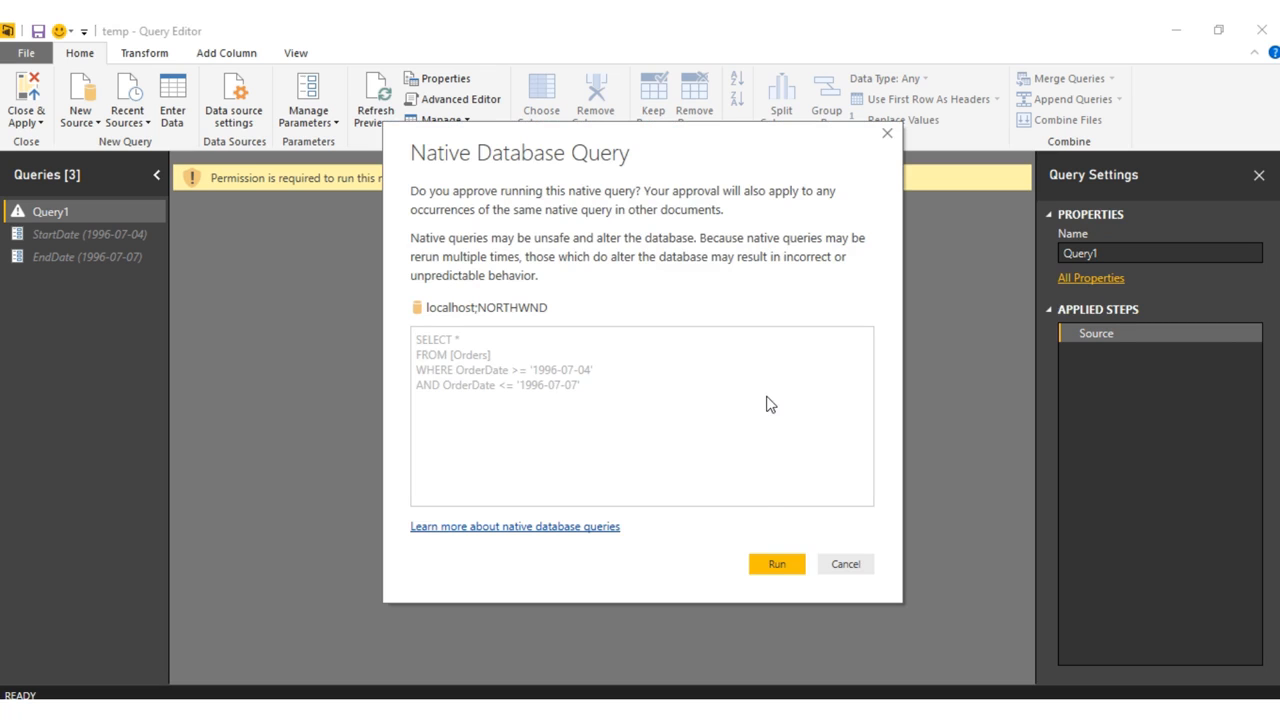
pyautogui.click(772, 564)
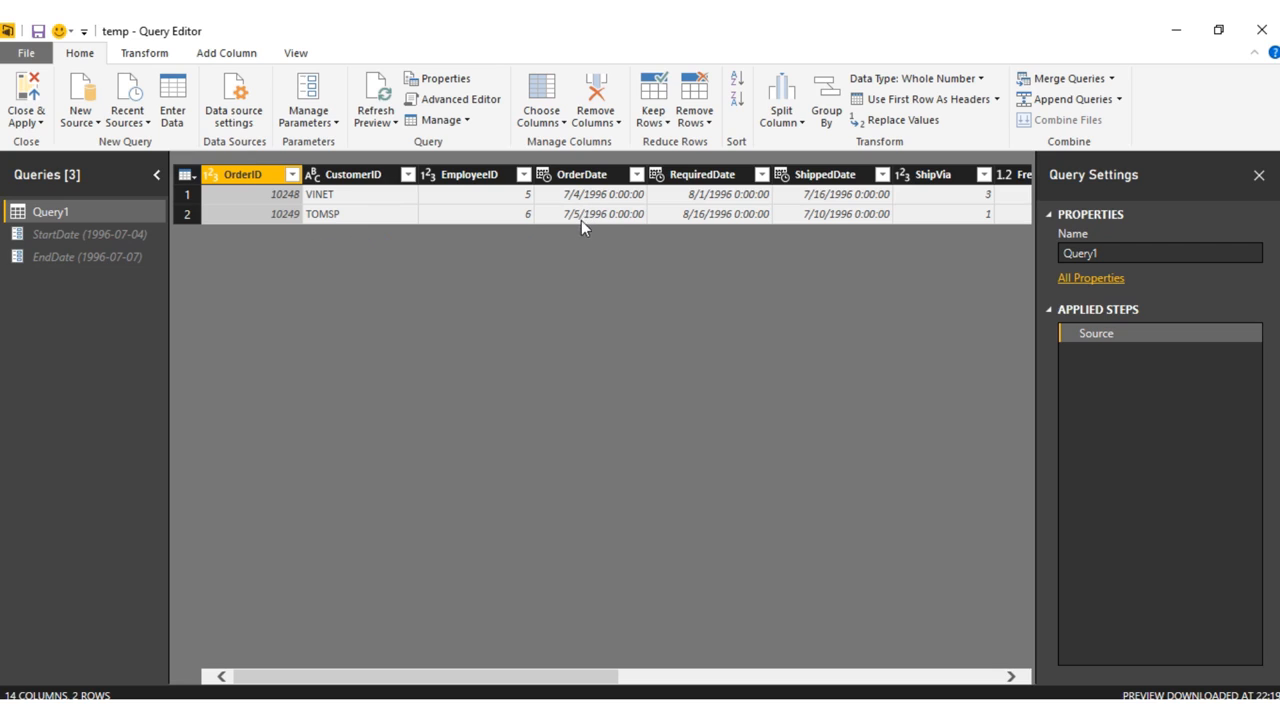
# Set the current value of the EndDate parameter to 1996-07-15.
pyautogui.click(130, 258)
pyautogui.click(291, 199)
pyautogui.press('BackSpace')
pyautogui.press('BackSpace')
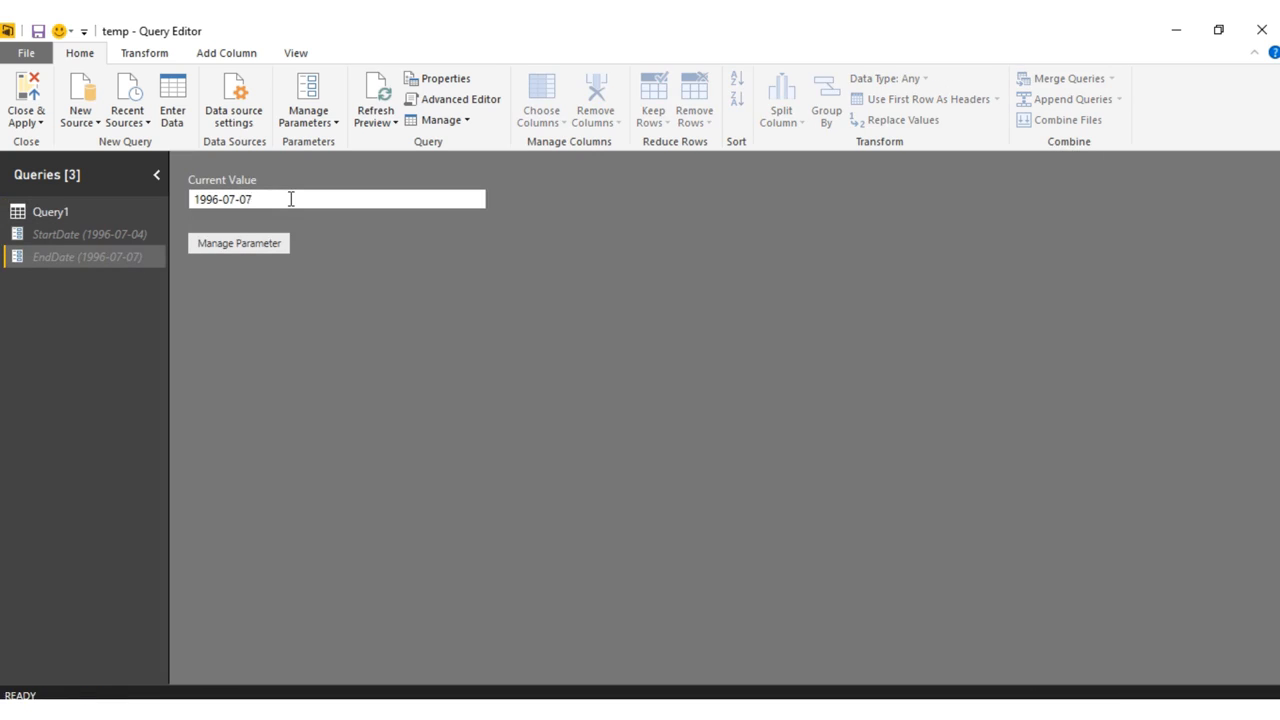
pyautogui.write('15')
# Refresh Query1 with approval to run its updated native database query, and close and apply the changes.
pyautogui.click(93, 232)
pyautogui.click(91, 215)
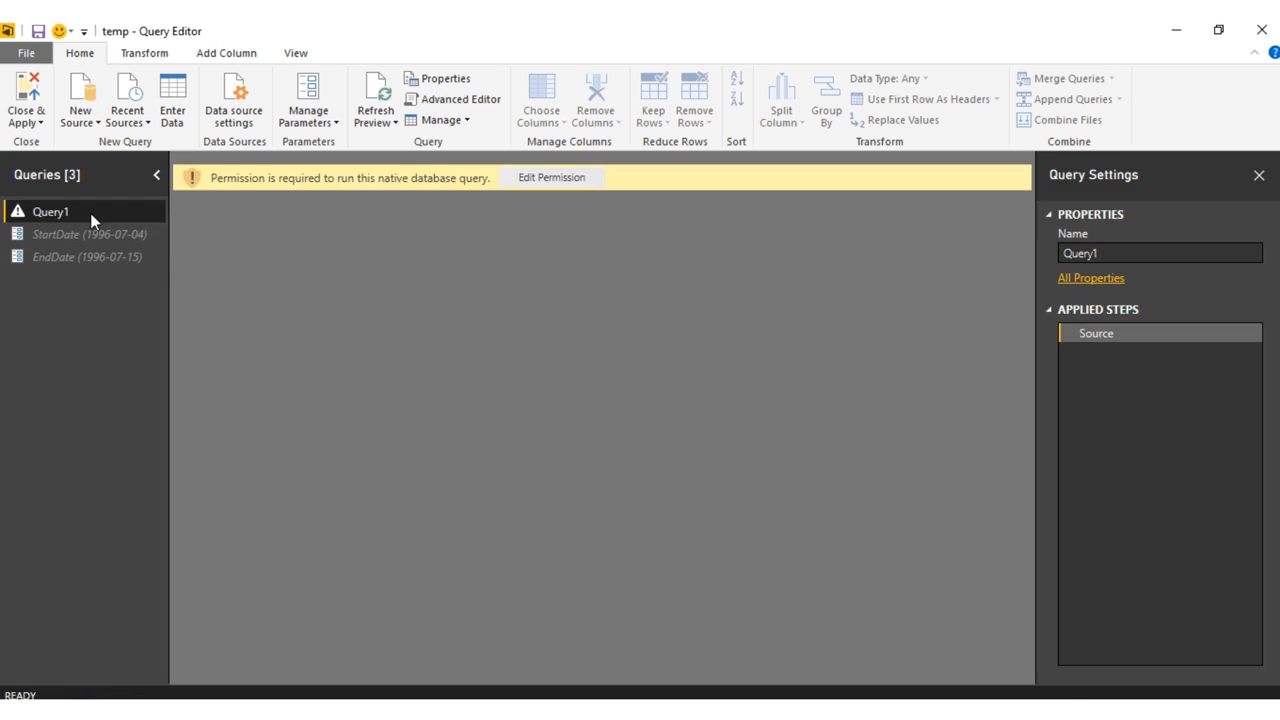
pyautogui.click(375, 89)
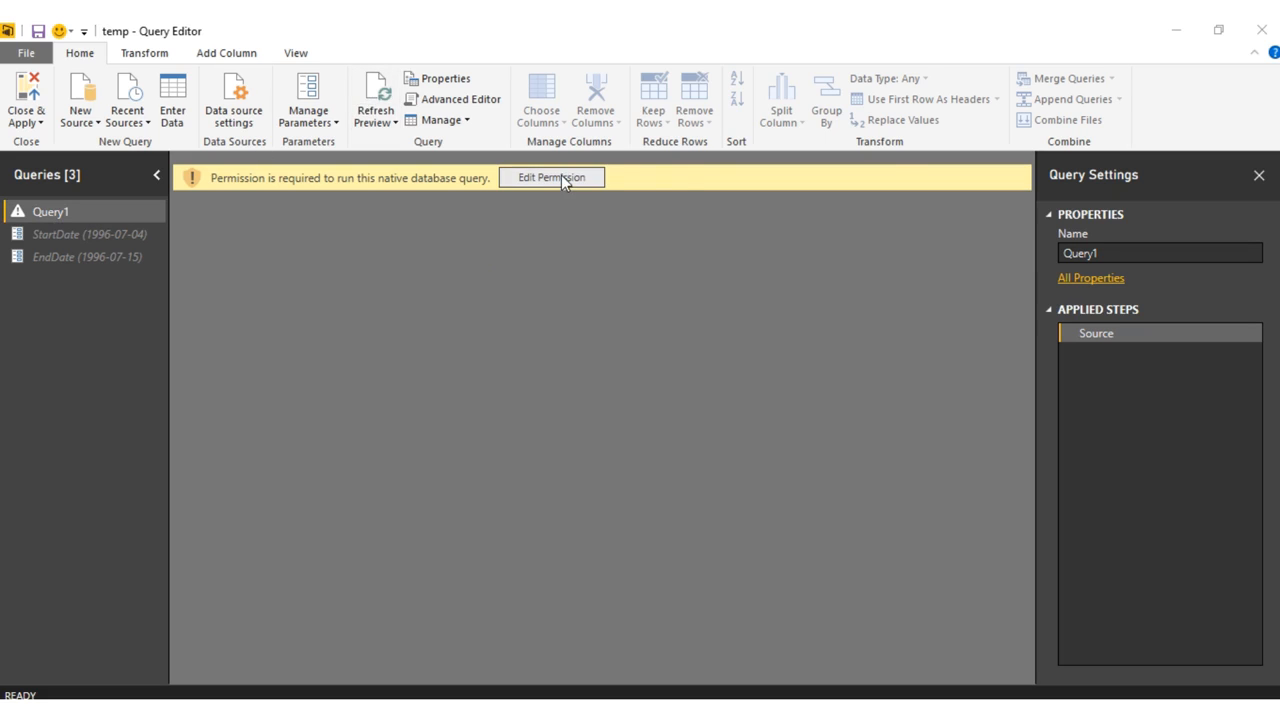
pyautogui.click(561, 177)
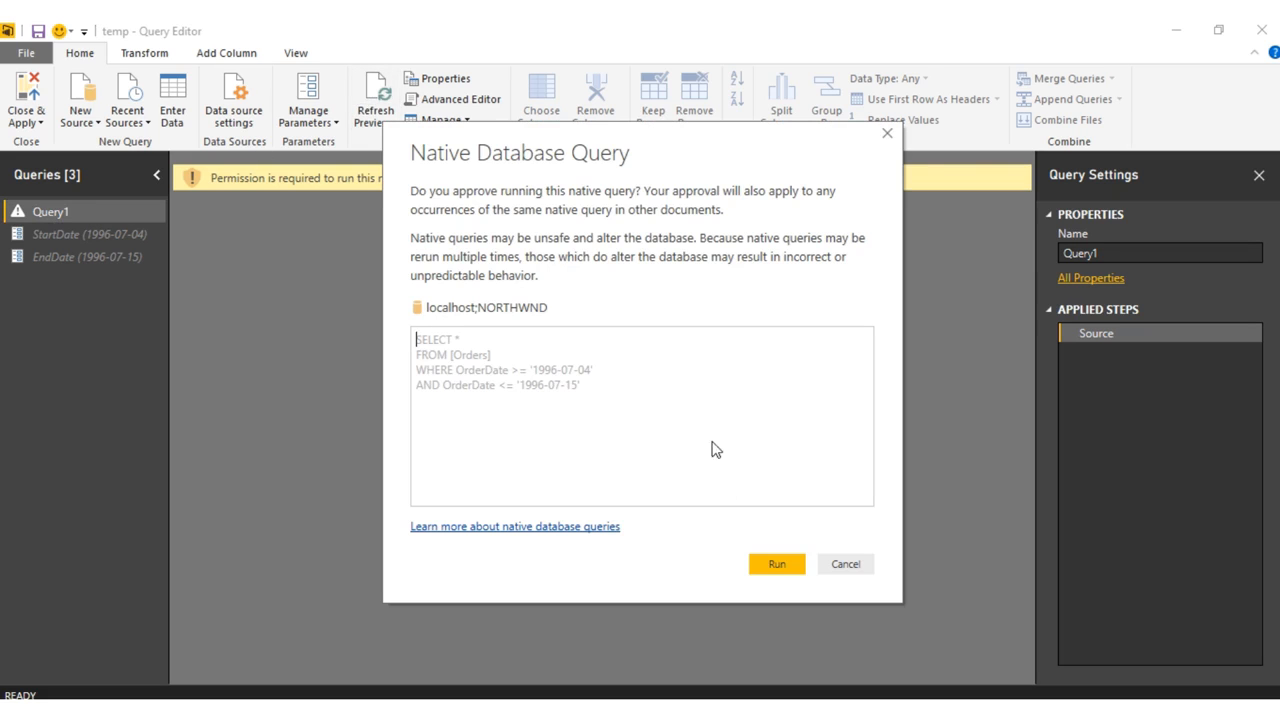
pyautogui.click(777, 564)
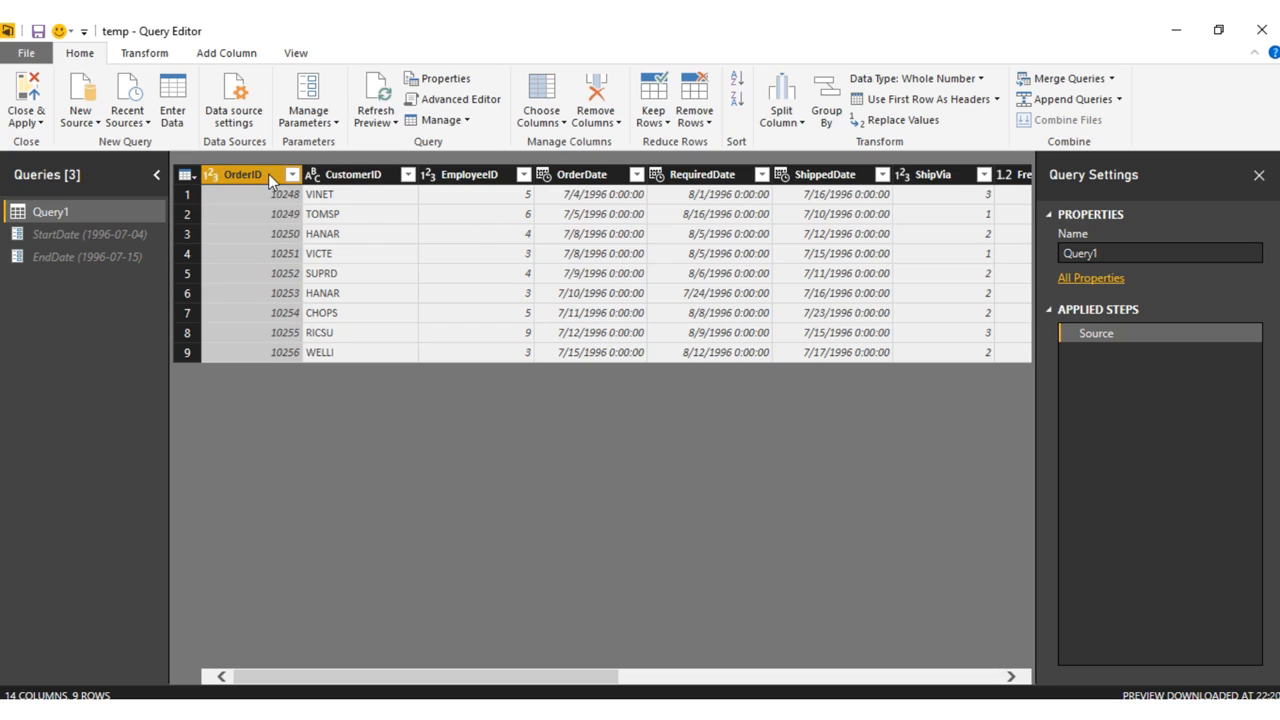
pyautogui.click(28, 93)
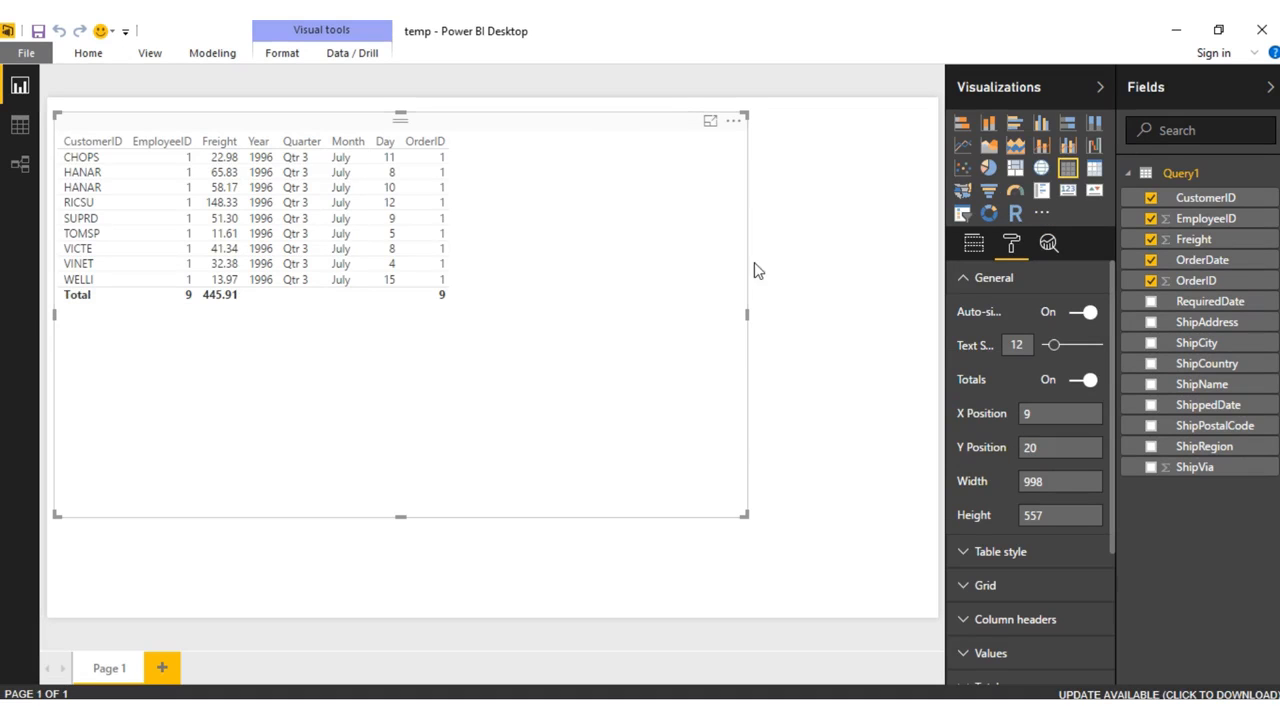